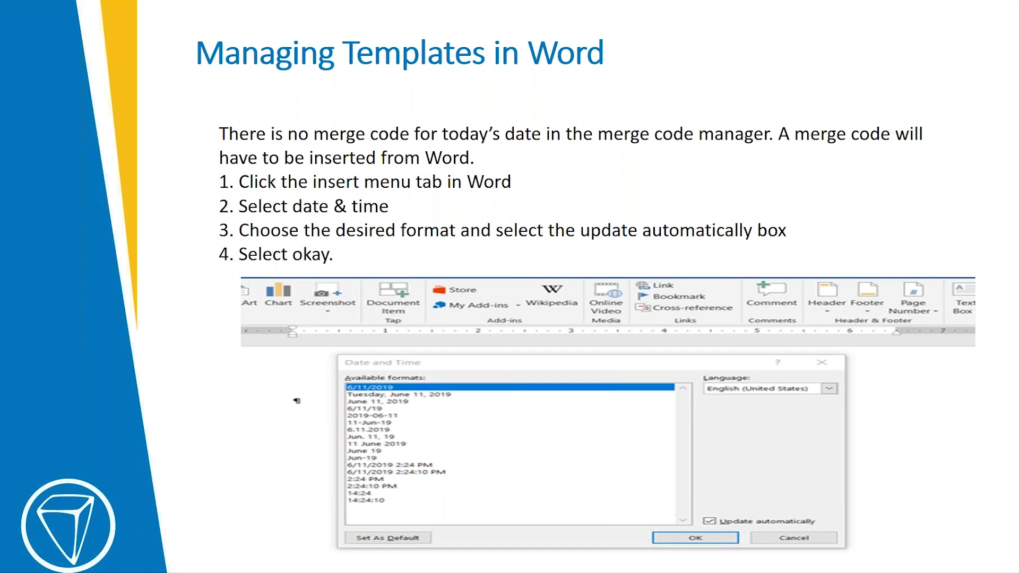
Advance to the slide about inserting today's date through Word's Date & Time feature.
key(Right)
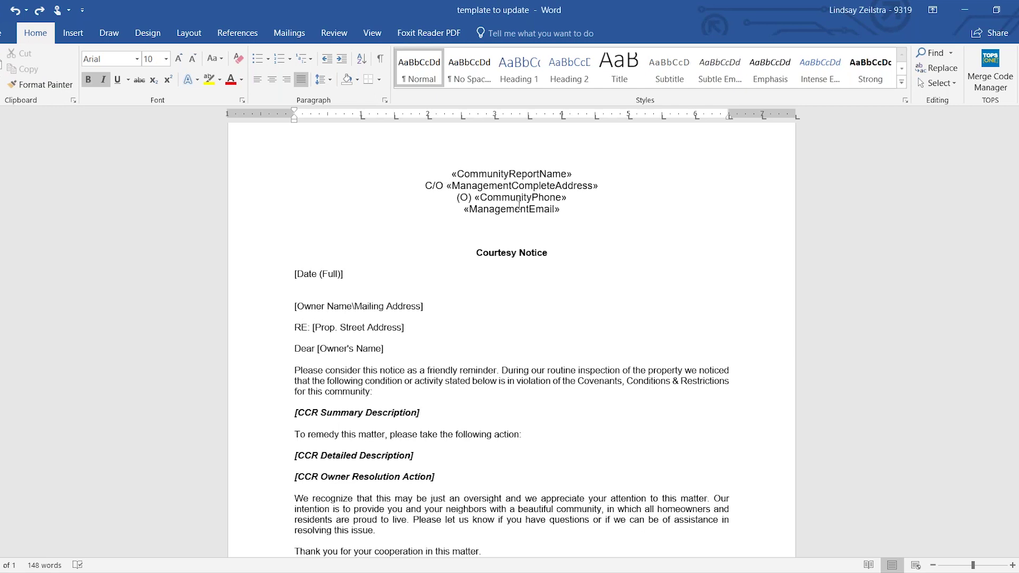
Select the four merge-code header lines, then the [Date (Full)] placeholder beneath the heading.
drag(560, 210, 452, 174)
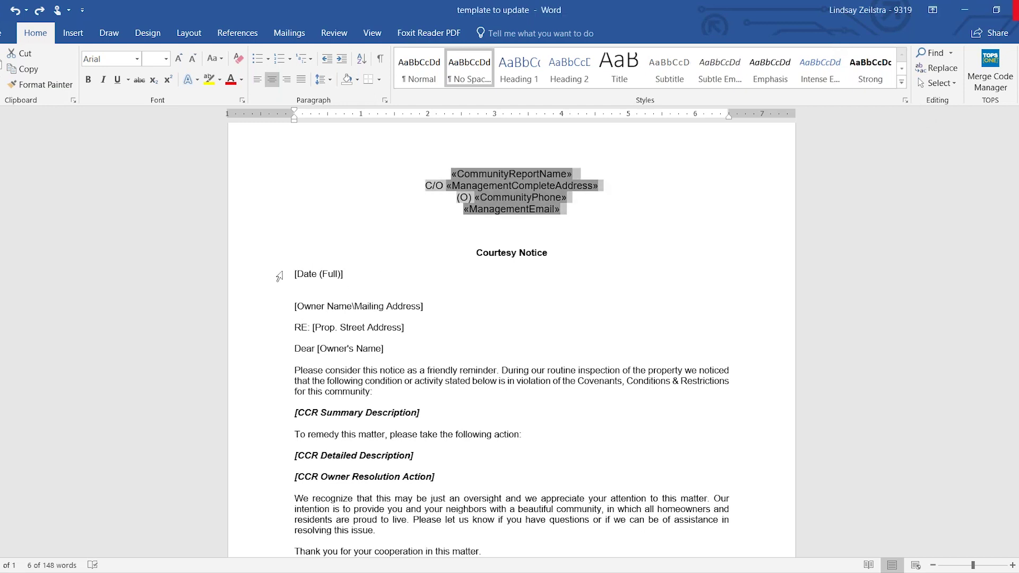
drag(293, 274, 342, 275)
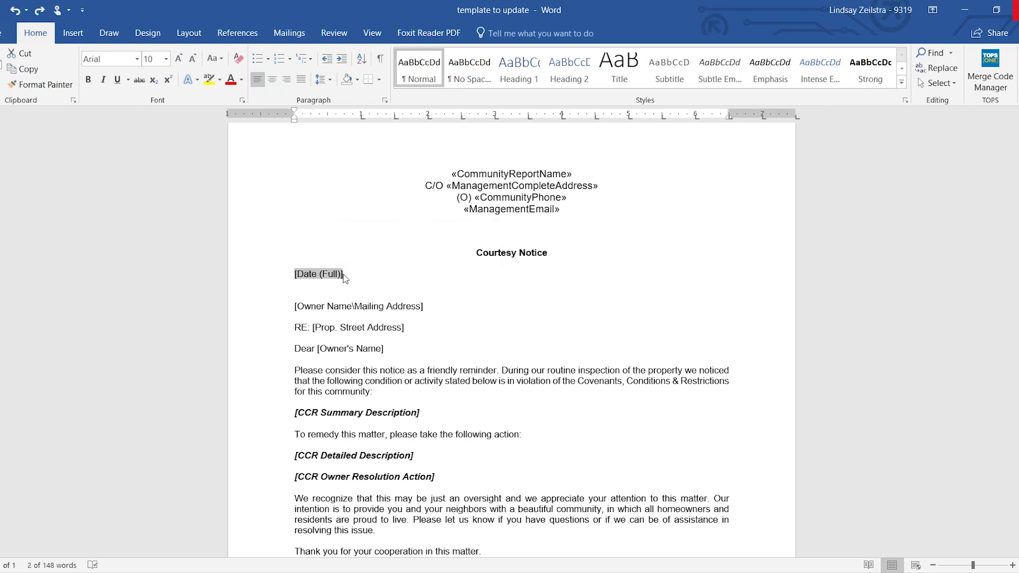
Replace [Date (Full)] with an auto-updating date field reading 6/13/2019 and confirm it's a field.
click(73, 34)
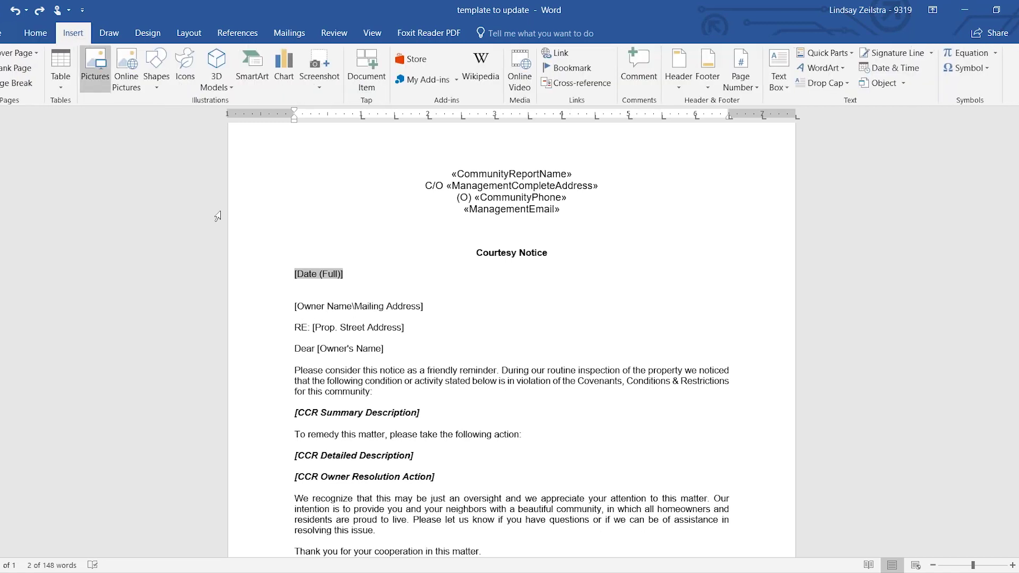
click(906, 72)
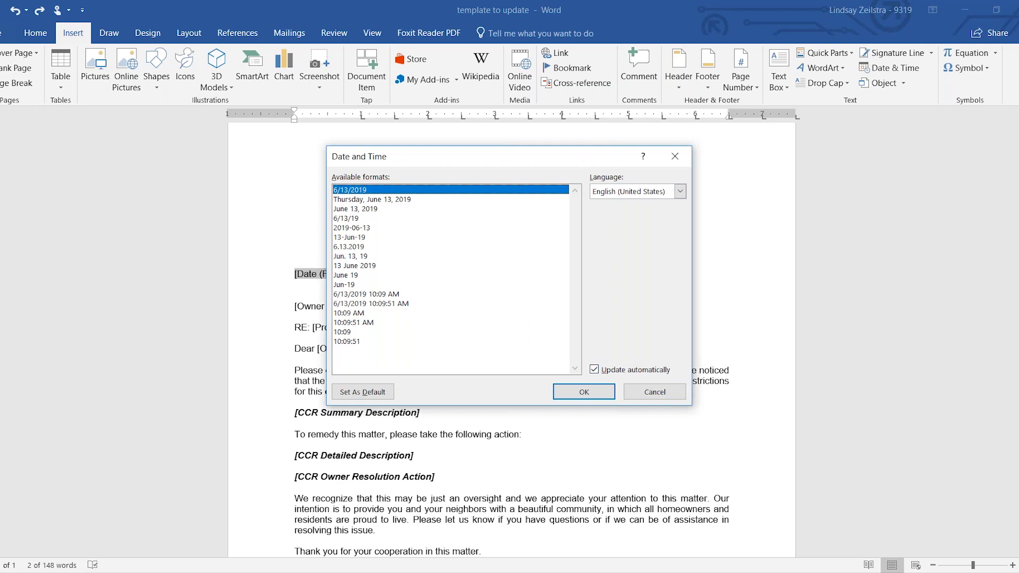
click(584, 392)
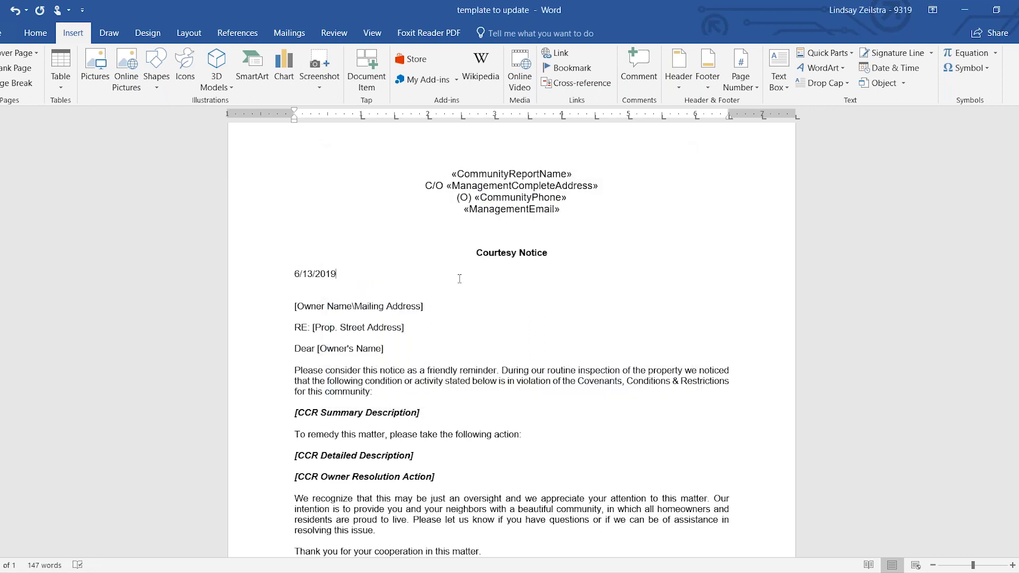
click(334, 276)
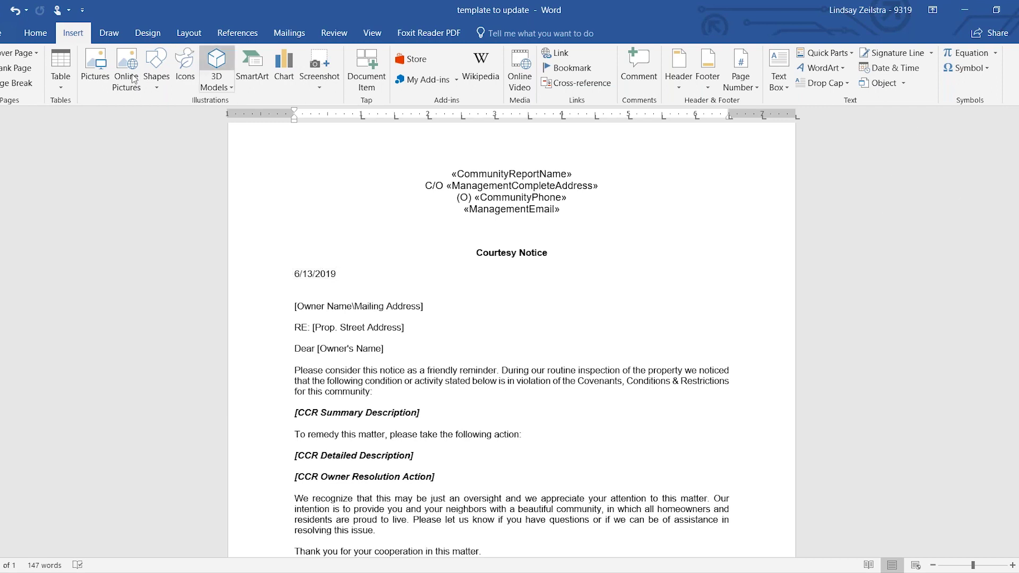
Return to the Home tab and launch the TOPS [ONE] Merge Code Manager pane.
click(35, 33)
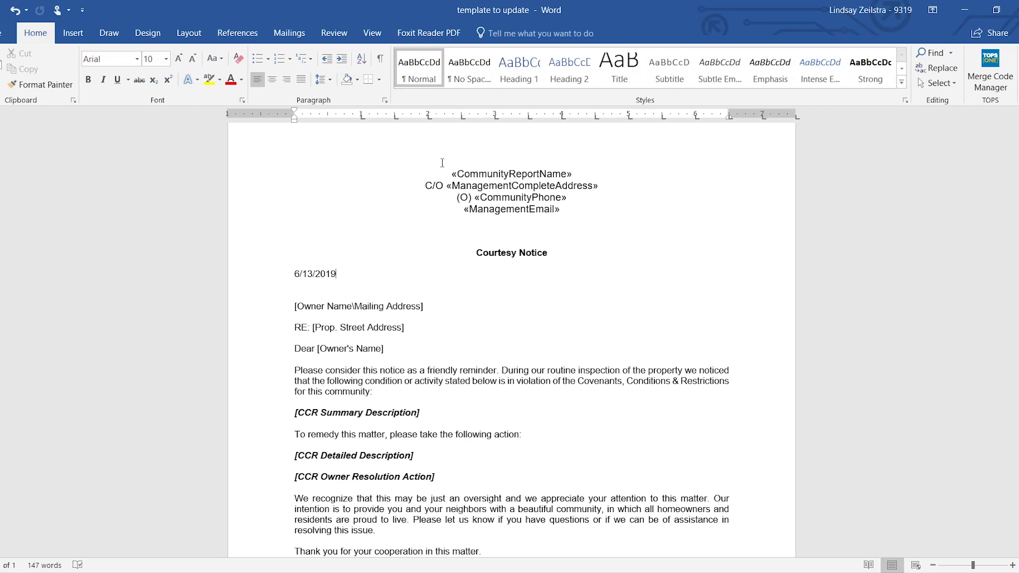
click(990, 68)
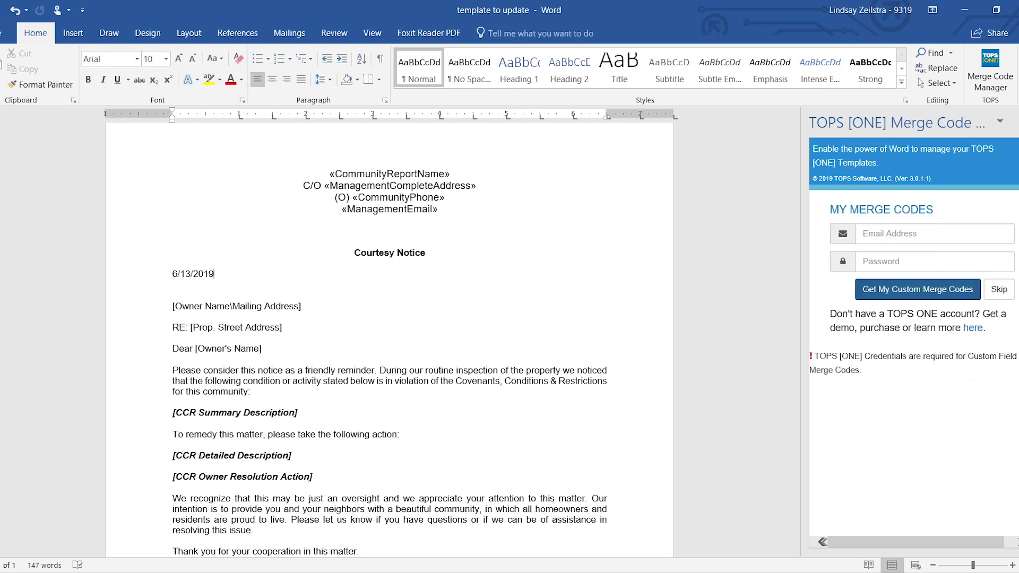
Skip the TOPS [ONE] sign-in and set the pane's Template Type to CCR Letter.
click(1000, 290)
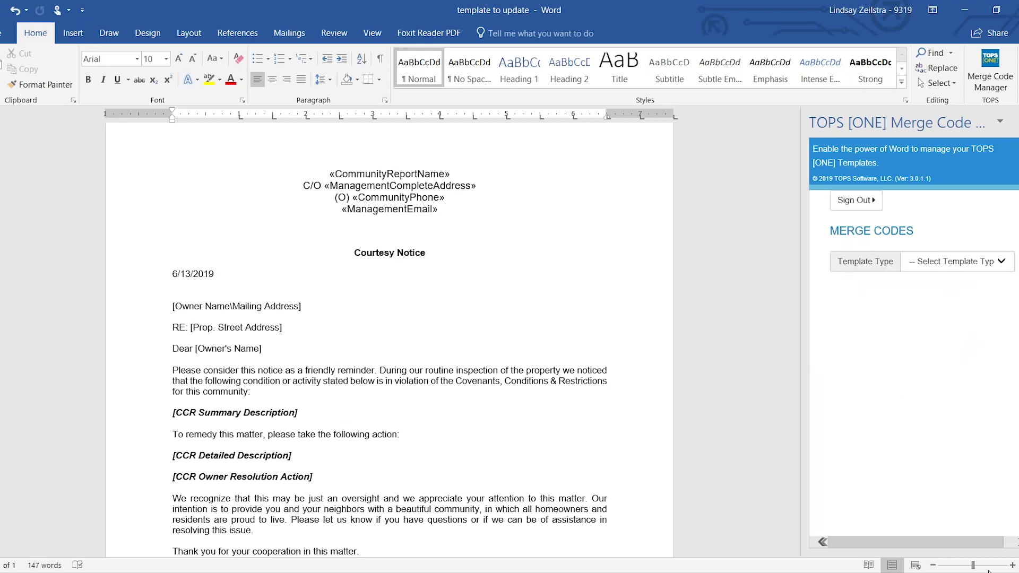
click(950, 262)
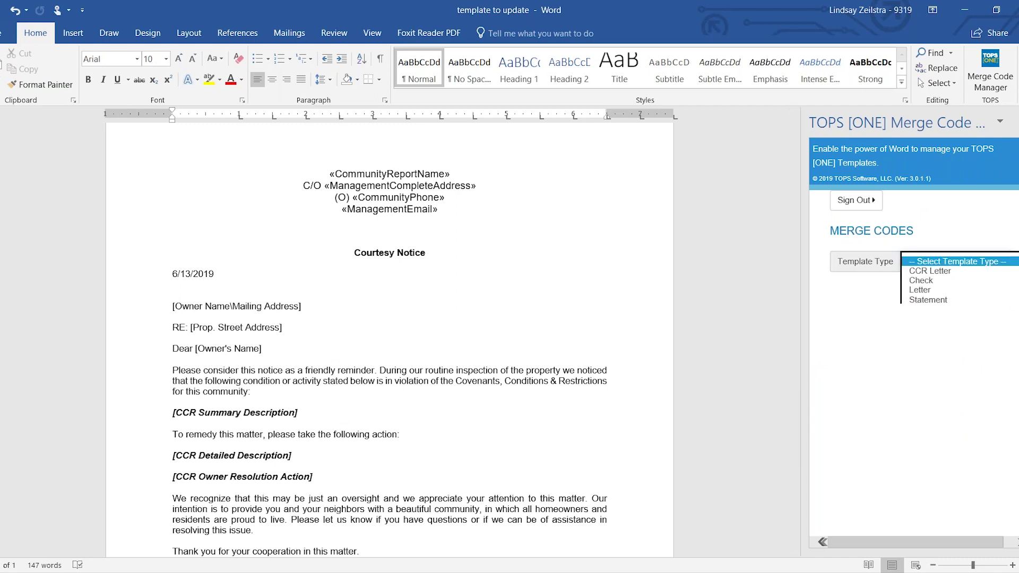
click(944, 272)
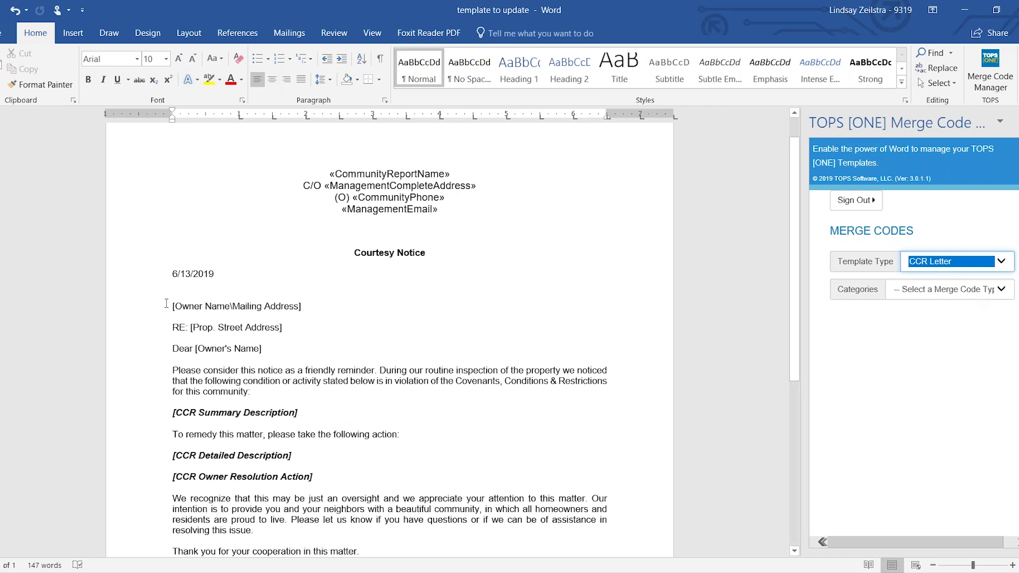
Browse the merge code categories (Owner Activity, Owner Account) and settle on Owner Codes.
click(964, 289)
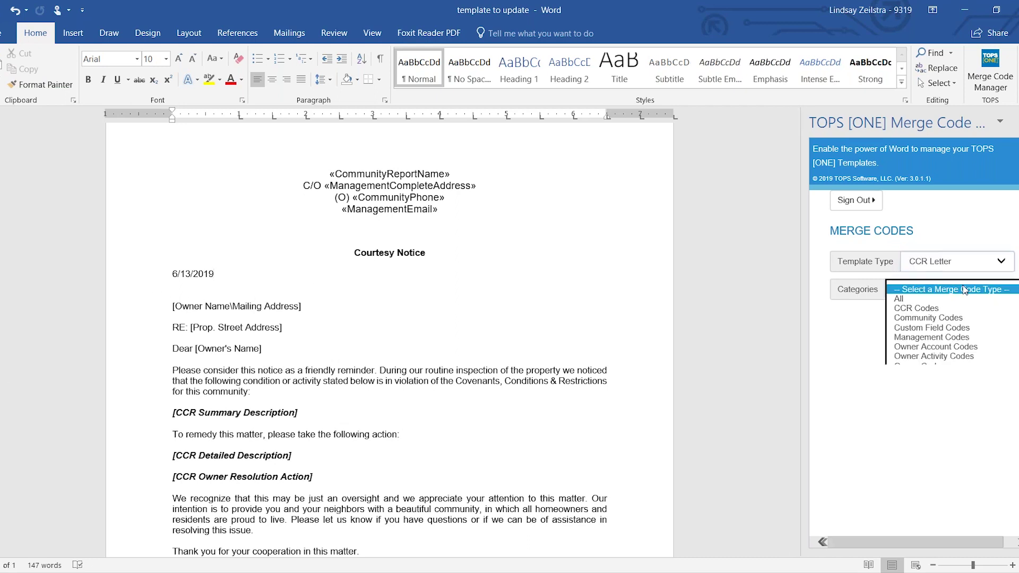
click(942, 357)
scroll(930, 402, down, 1)
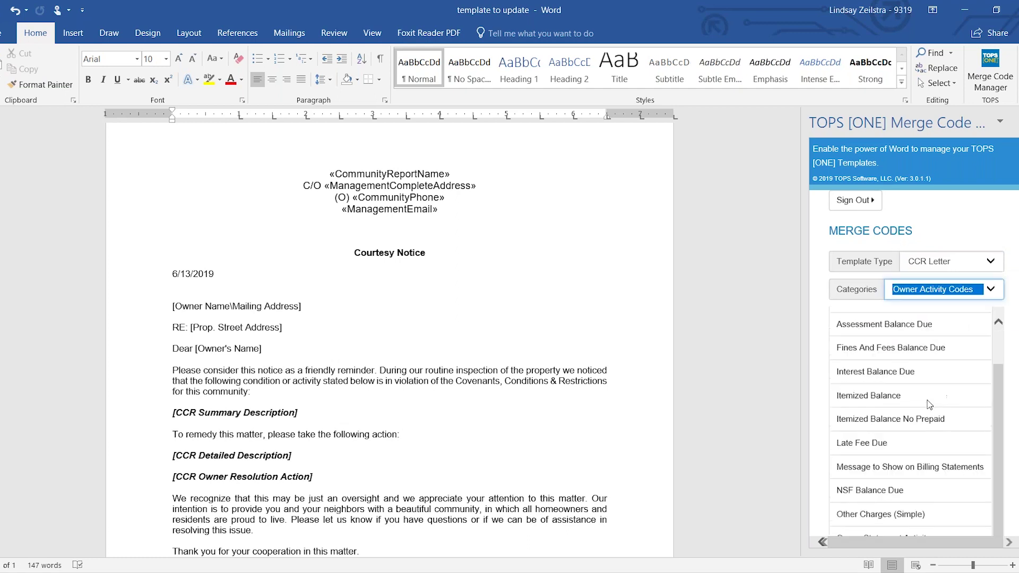
click(943, 289)
click(935, 279)
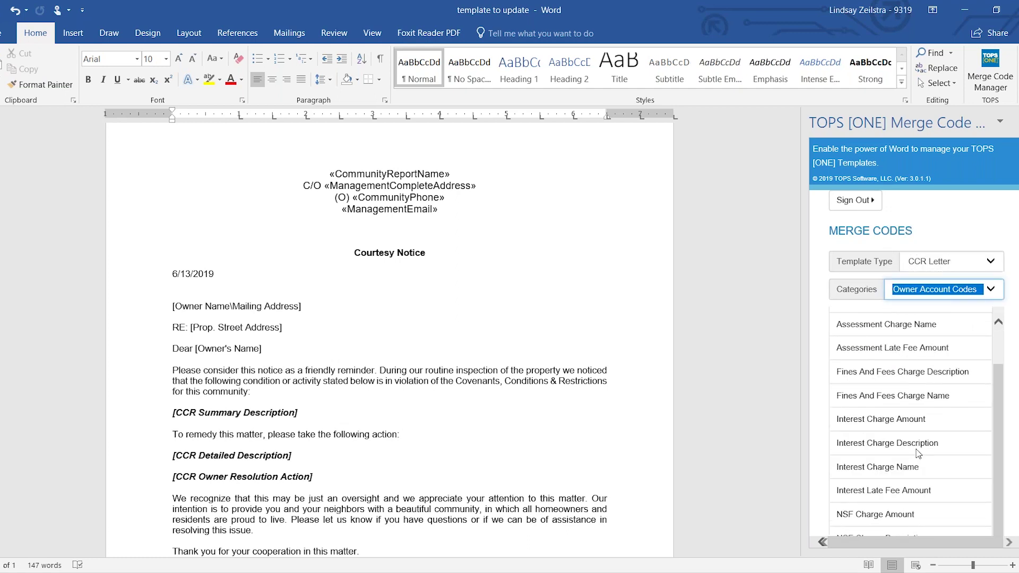
scroll(934, 318, down, 4)
scroll(910, 345, up, 5)
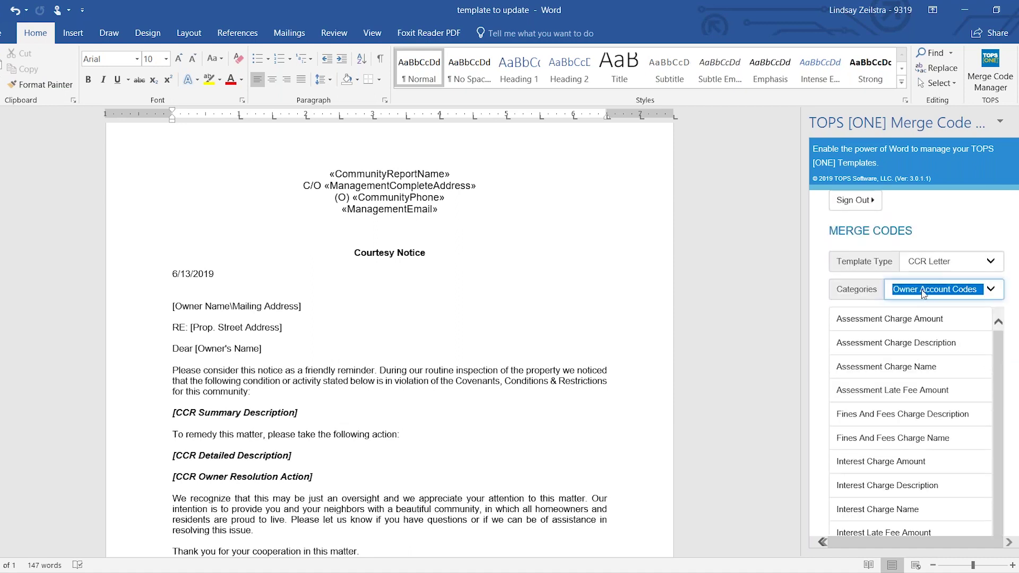
click(950, 289)
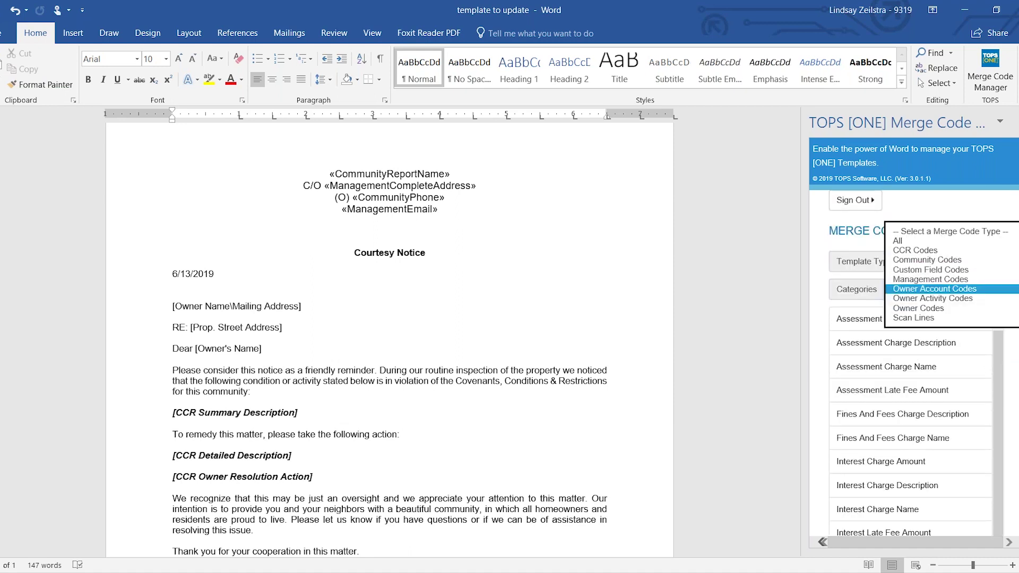
click(924, 298)
click(917, 293)
click(917, 299)
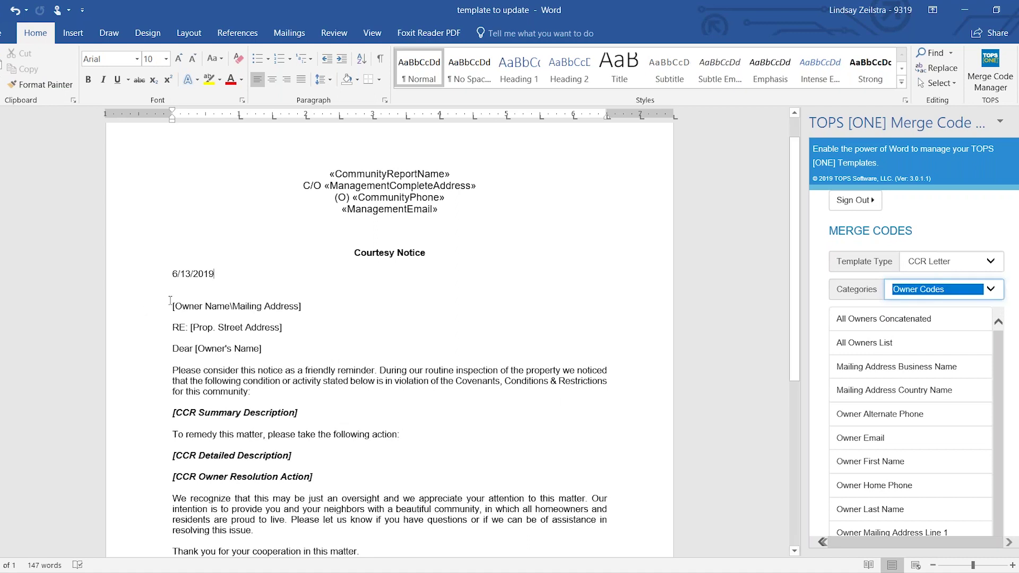
Replace the [Owner Name\Mailing Address] placeholder with the «OwnerNameMailingAddress» merge code.
drag(169, 304, 301, 306)
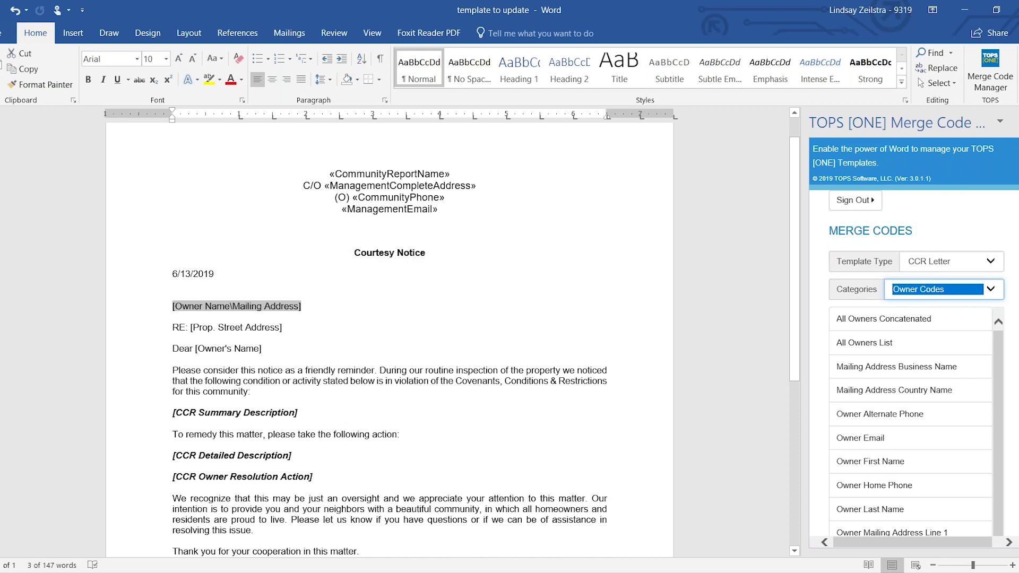
scroll(909, 415, down, 4)
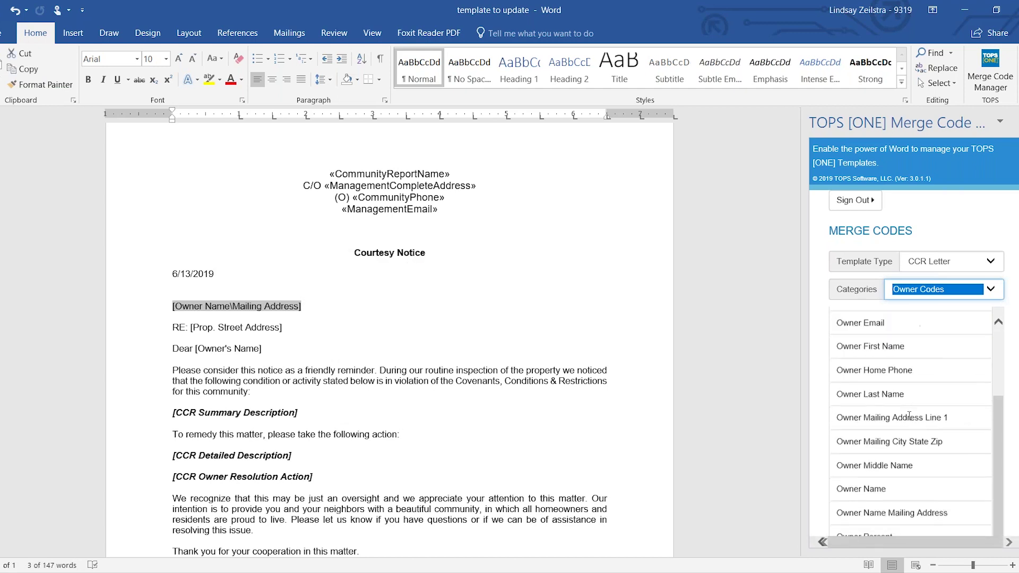
scroll(909, 420, down, 5)
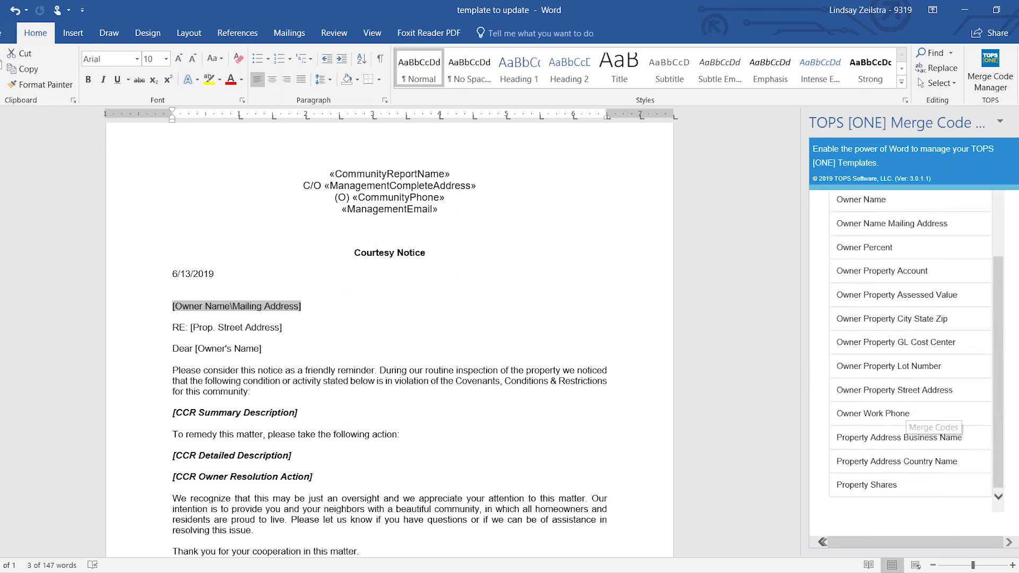
scroll(939, 486, up, 1)
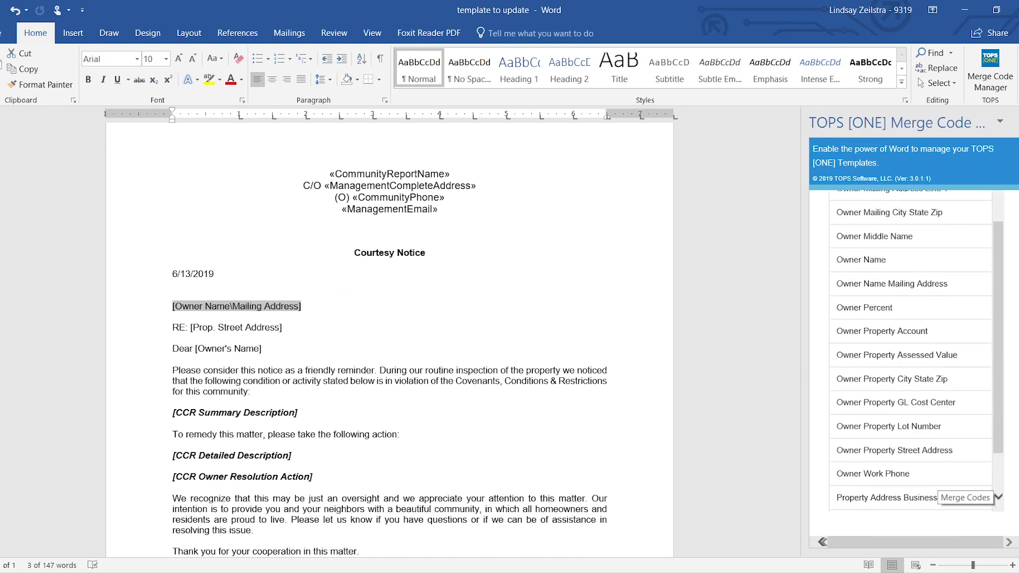
double_click(900, 281)
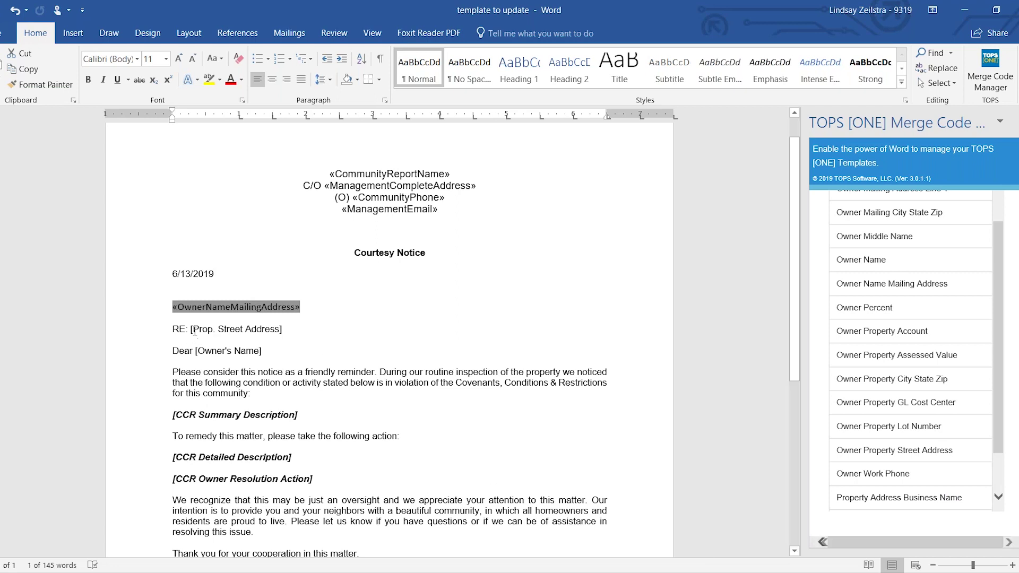
Replace the [Prop. Street Address] placeholder after RE: with the «PropertyStreetAddress» merge field.
drag(190, 324, 287, 339)
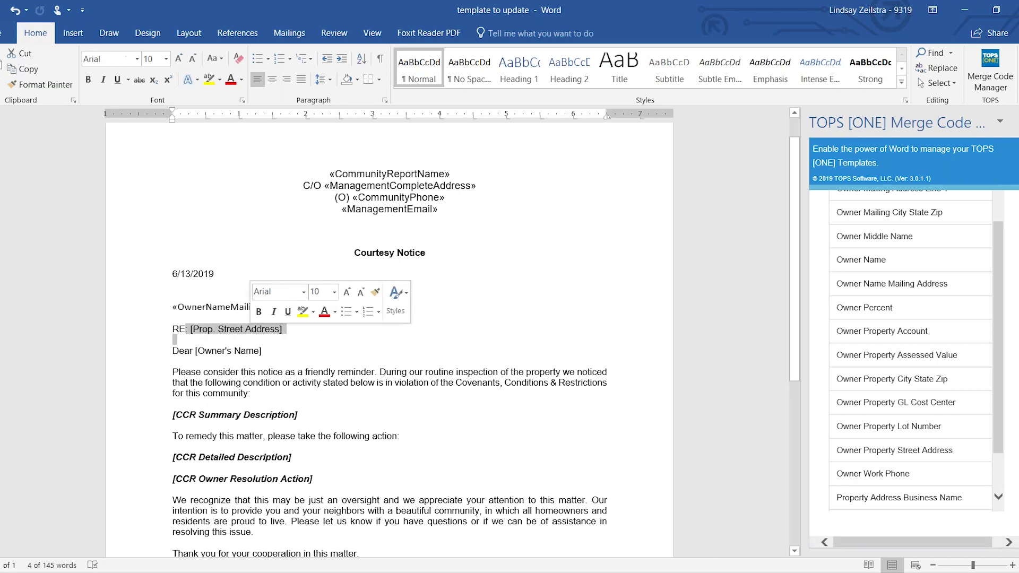
key(shift+Left)
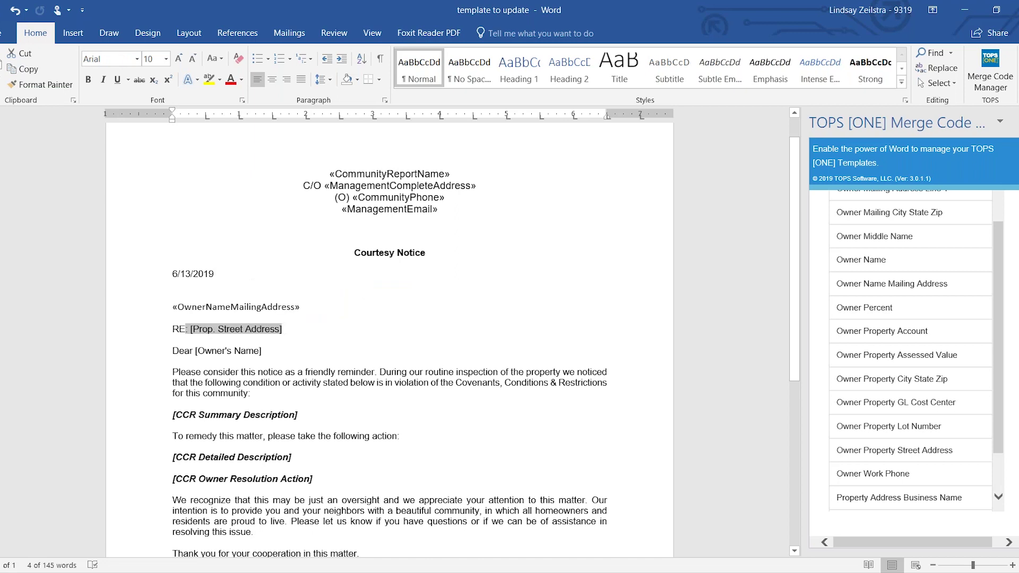
click(173, 340)
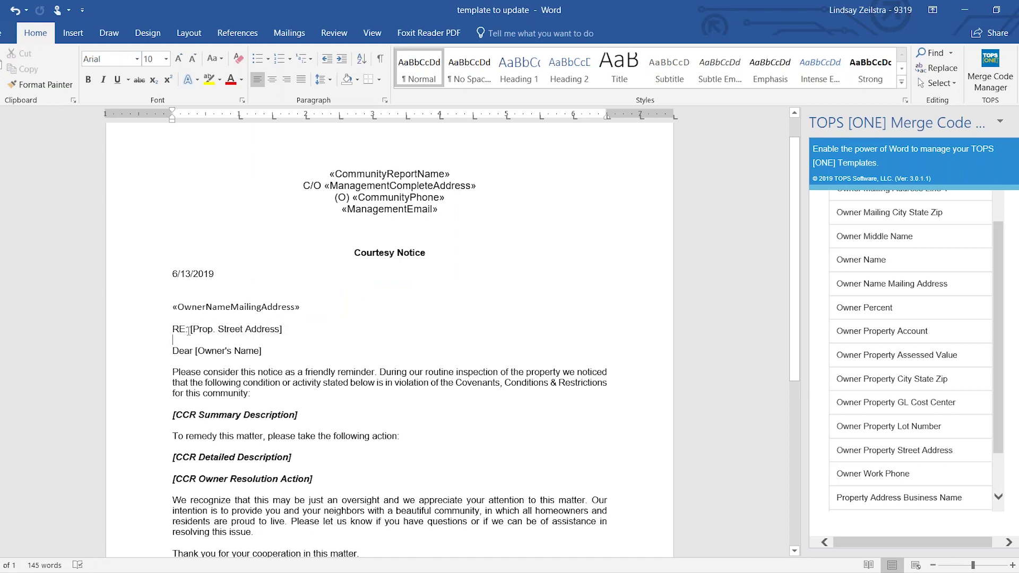
key(shift+Right)
key(shift+Right)
key(shift+Right)
key(shift+Right)
key(shift+Right)
key(shift+Right)
key(shift+Right)
key(shift+Right)
key(shift+Right)
key(shift+Right)
key(shift+Right)
key(shift+Right)
key(shift+Right)
key(shift+Right)
key(shift+Right)
key(shift+Right)
key(shift+Right)
key(shift+Right)
key(shift+Right)
key(shift+Right)
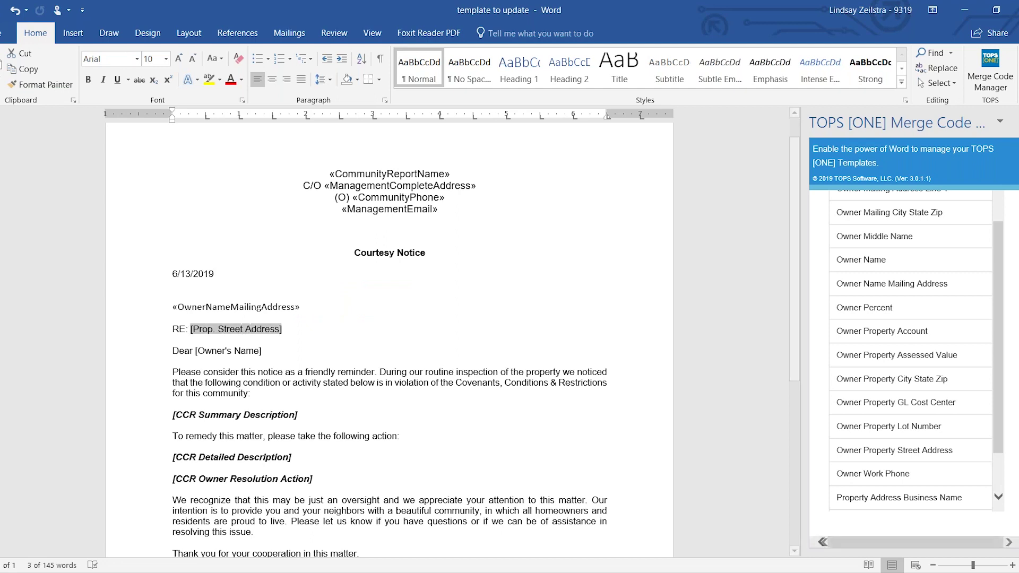
click(887, 449)
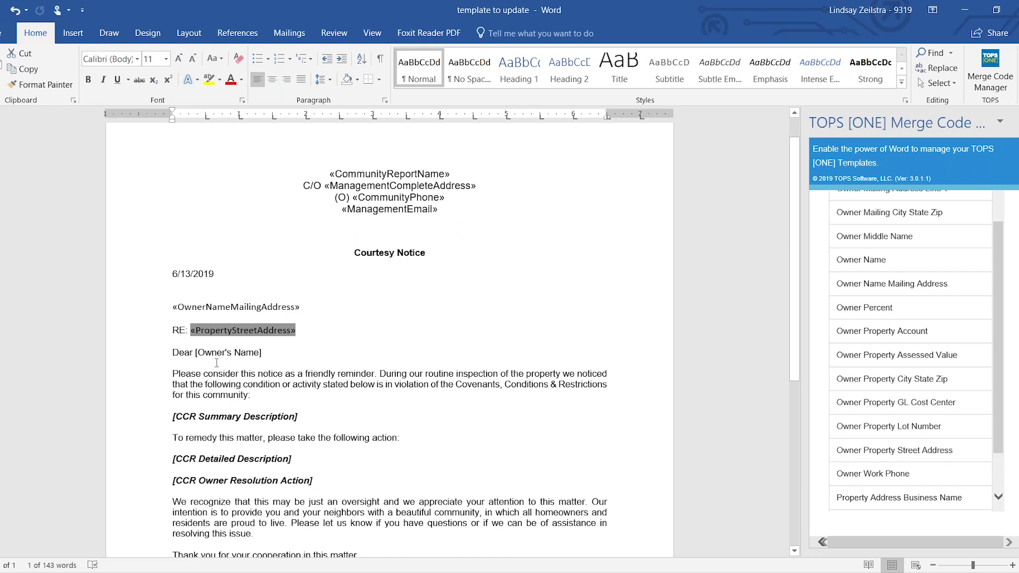
Replace [Owner's Name] on the Dear line with «OwnersName» and add a comma after it.
click(201, 354)
drag(195, 352, 264, 354)
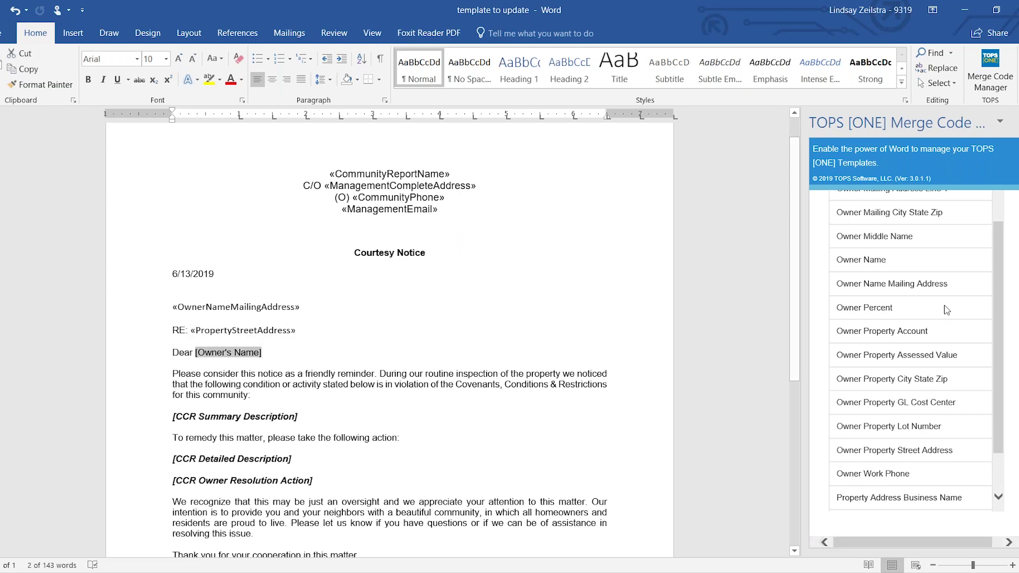
click(875, 260)
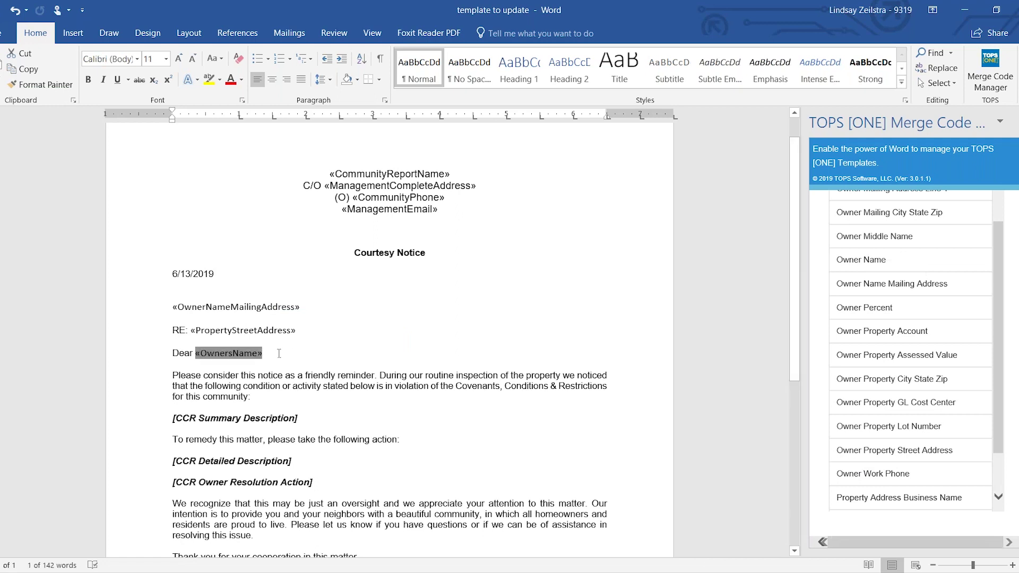
click(267, 356)
text(,)
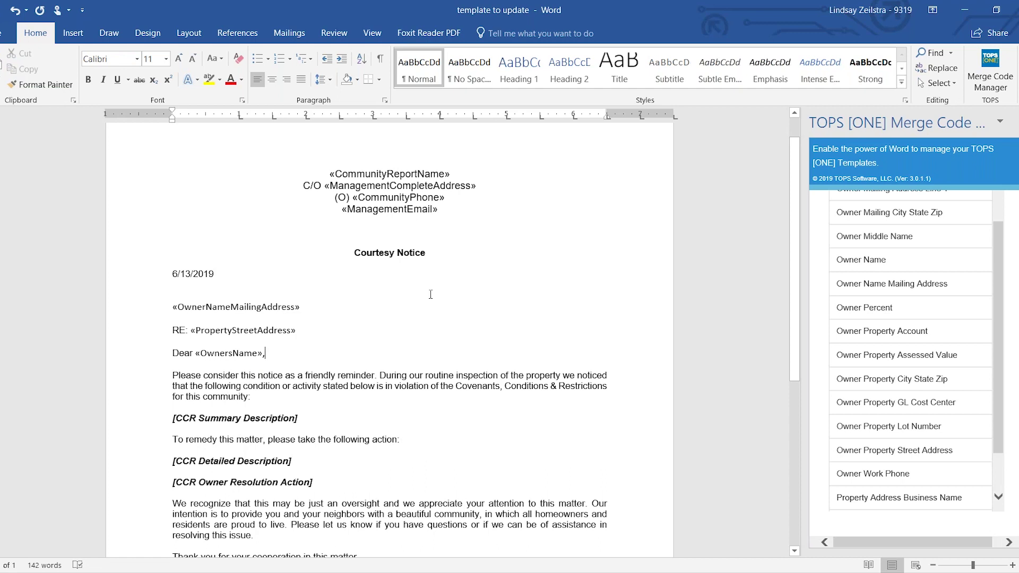
scroll(421, 307, down, 5)
scroll(421, 307, up, 6)
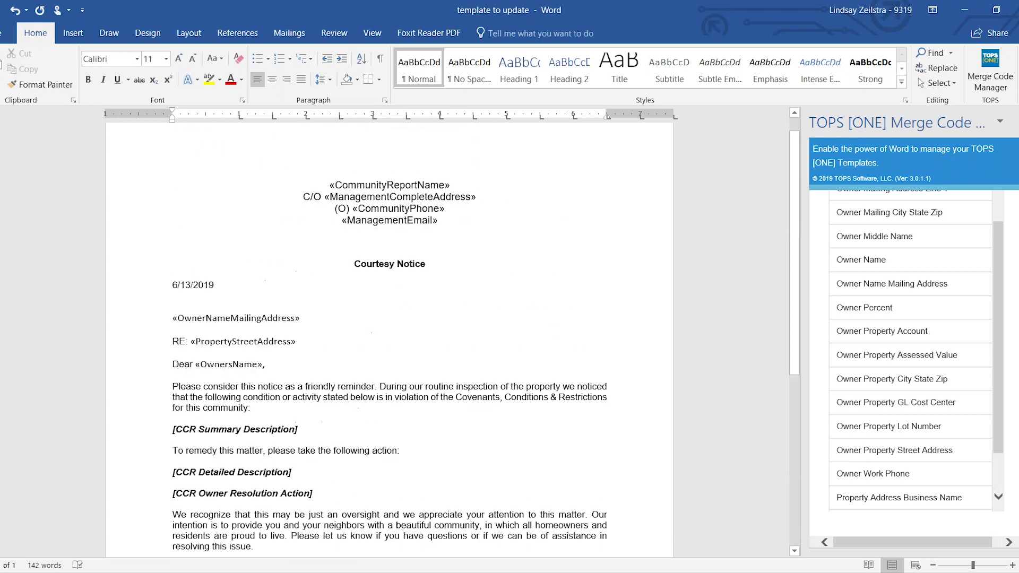
Start a Save As to This PC, retyping the file name as Courtesy Notice.
click(1, 35)
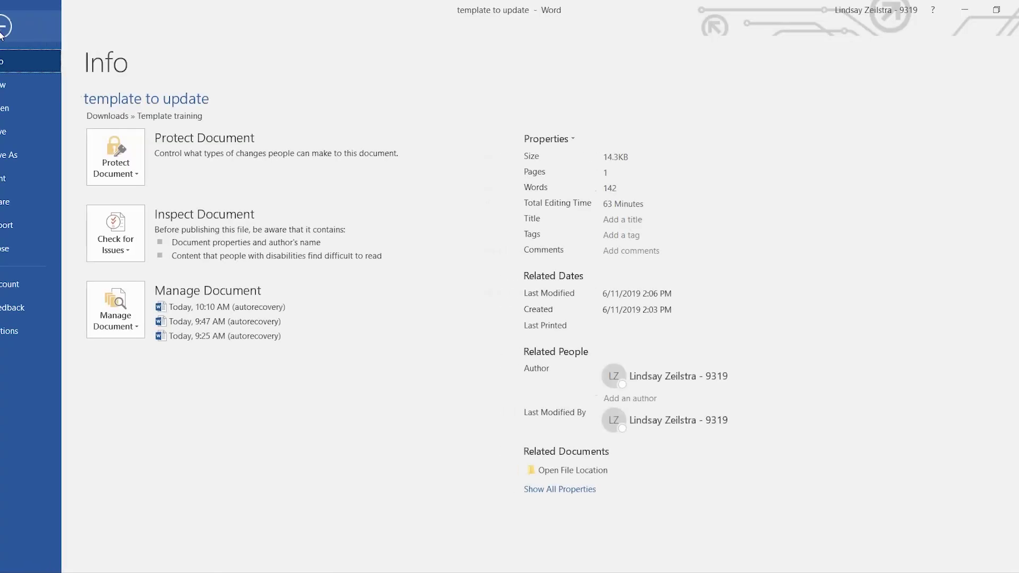
click(4, 159)
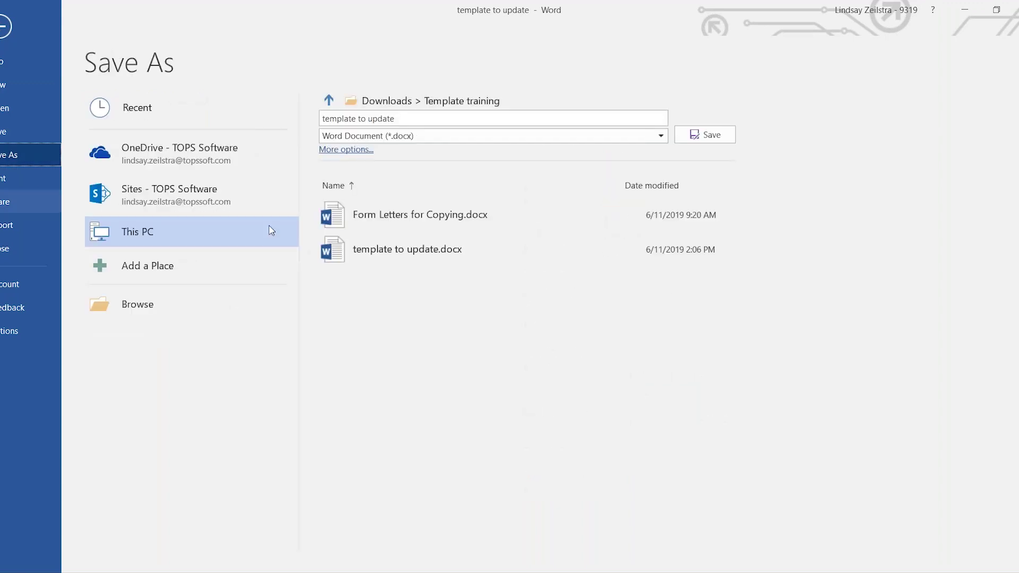
click(413, 118)
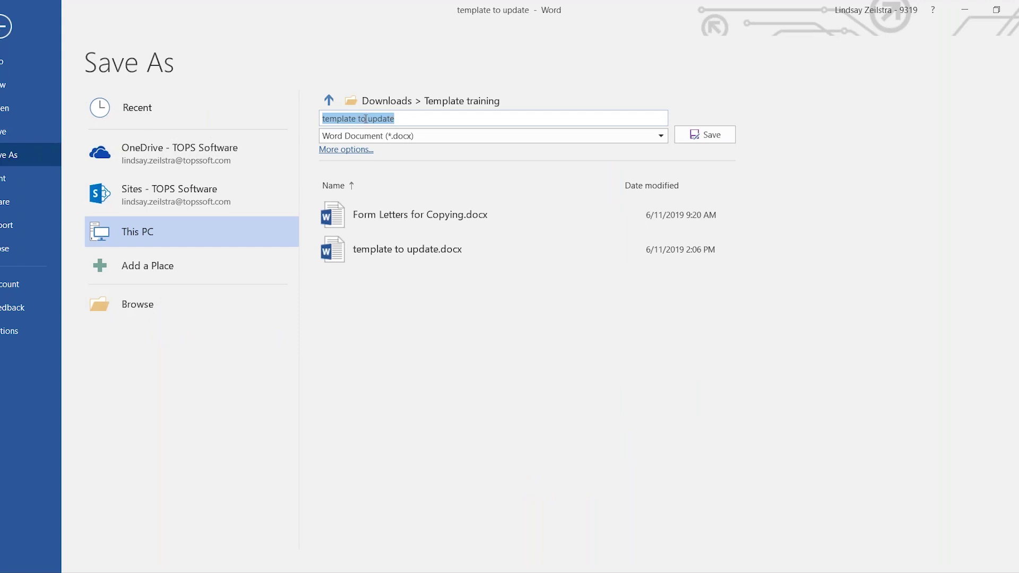
text(Courtesy N)
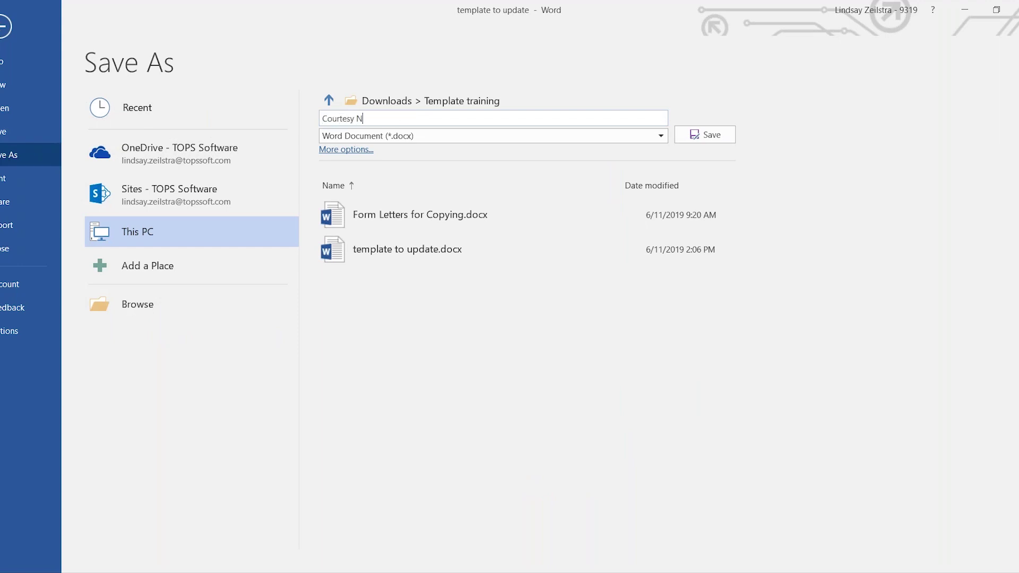
text(otice)
Save the letter as Courtesy Notice and go to CCR Activity's Template Library in TOPS [ONE].
click(710, 135)
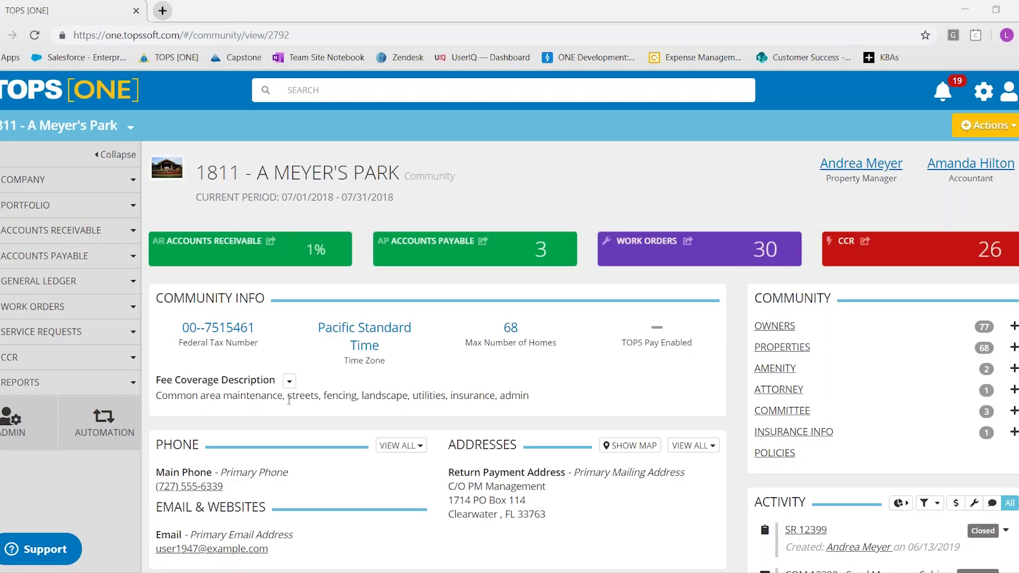
click(9, 358)
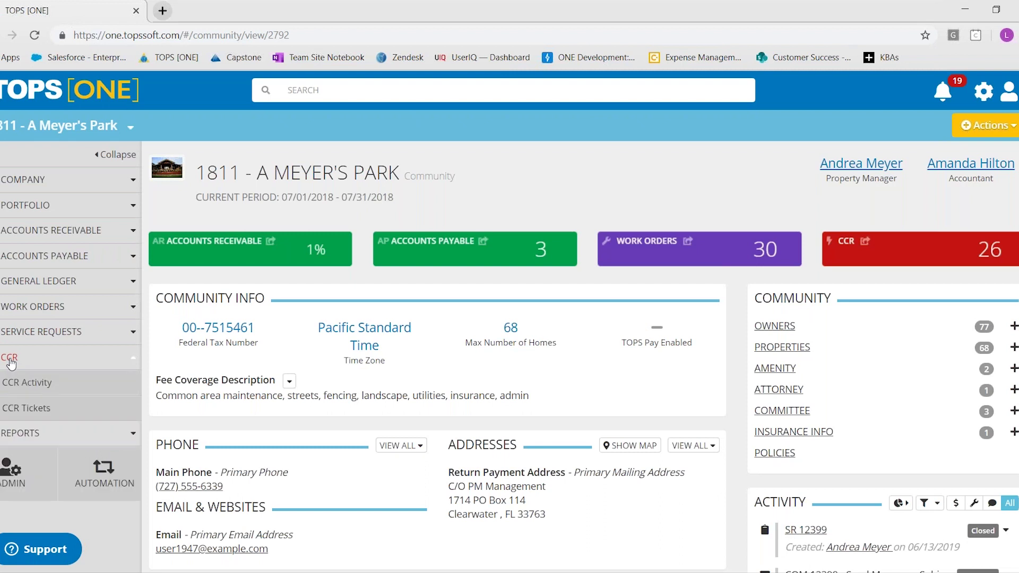
click(26, 383)
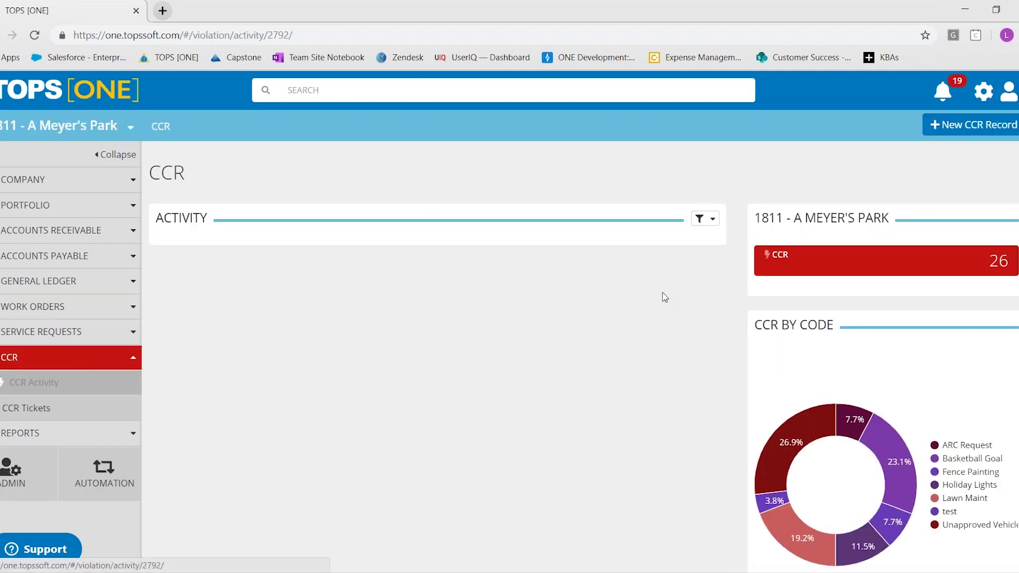
scroll(700, 339, down, 5)
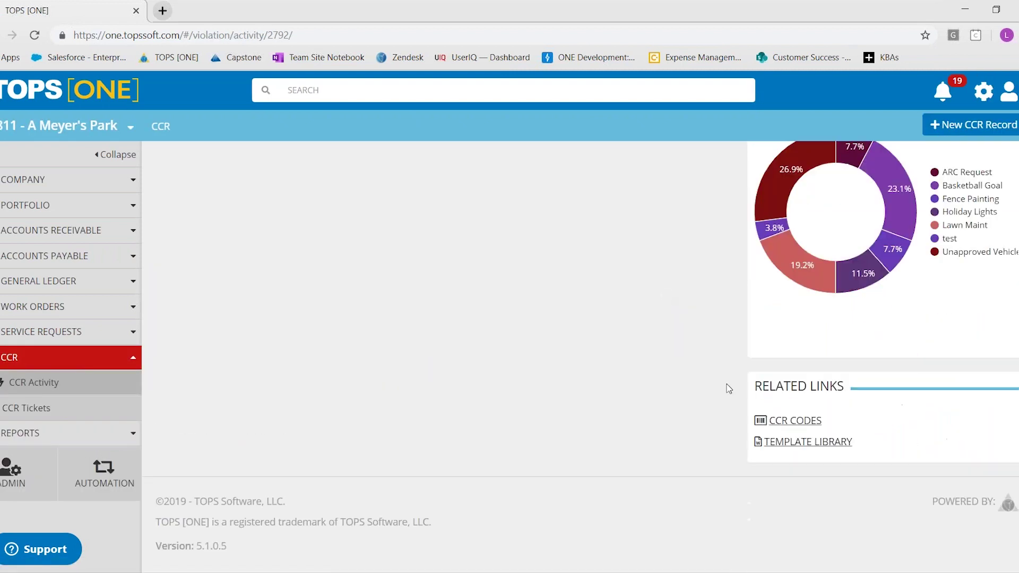
click(785, 443)
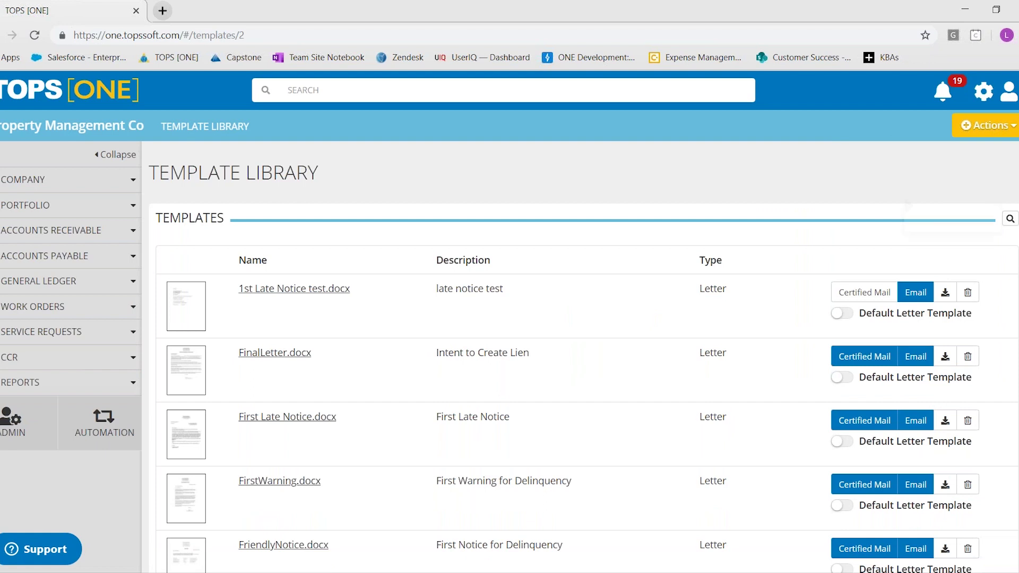
Search templates filtered to CCR Letter and download 09-Violation_Hearing.docx.
click(1010, 220)
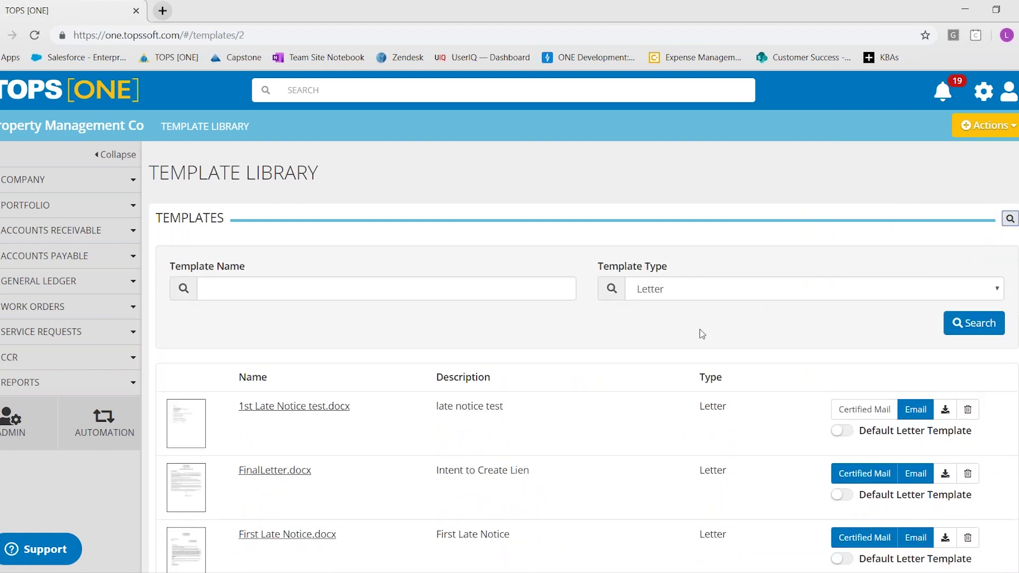
click(677, 294)
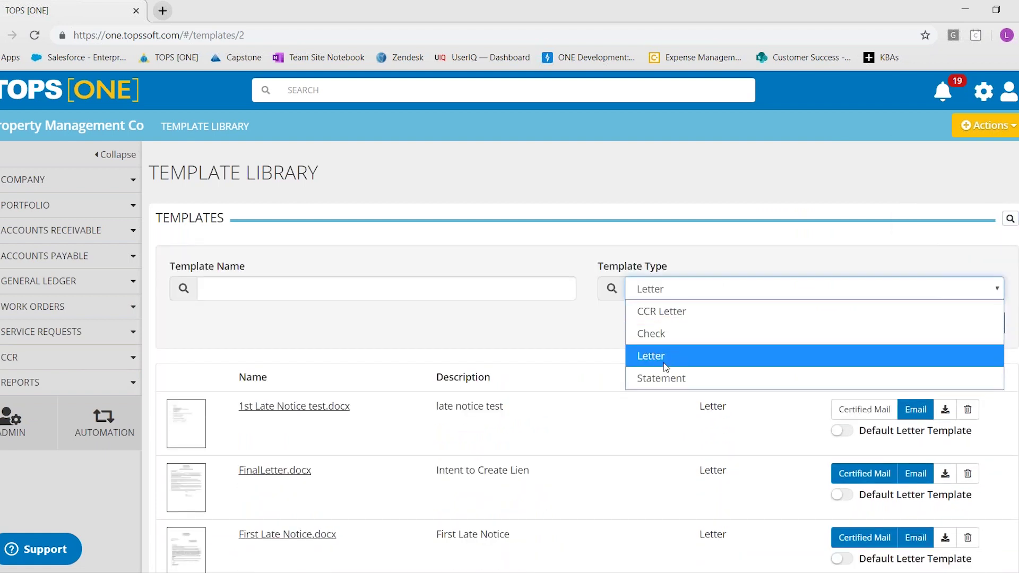
click(667, 318)
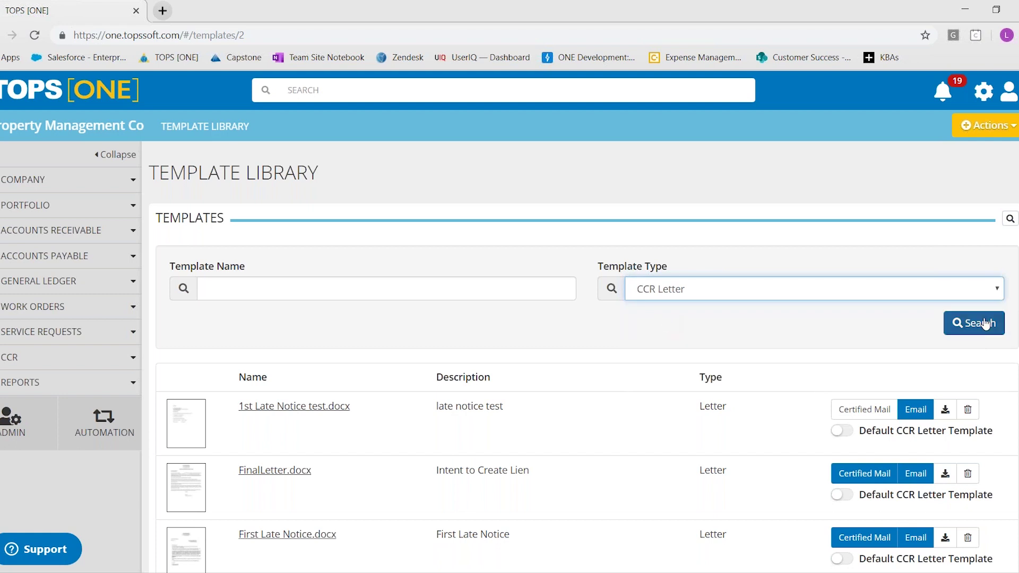
click(981, 324)
scroll(555, 336, down, 6)
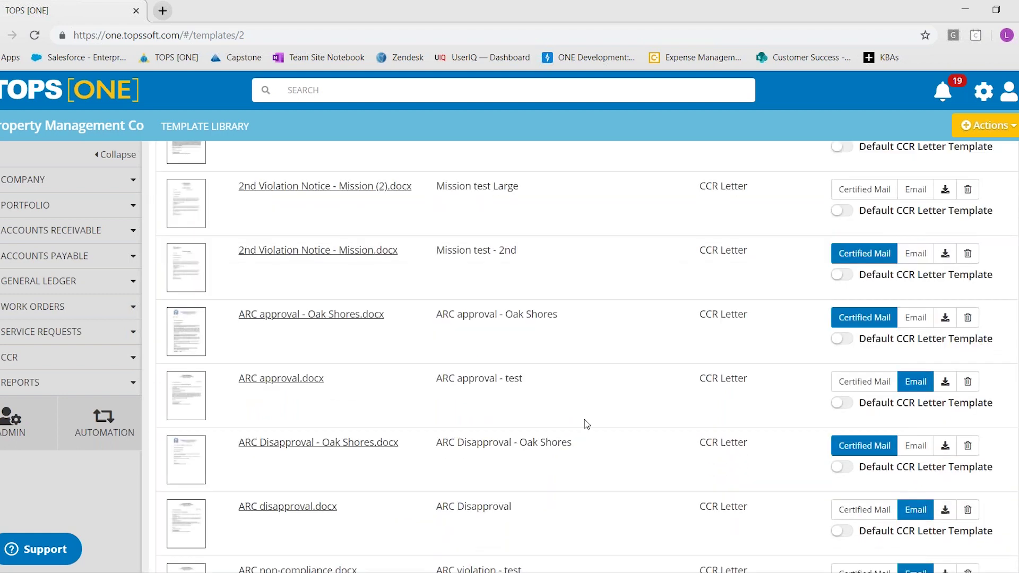
scroll(522, 380, up, 3)
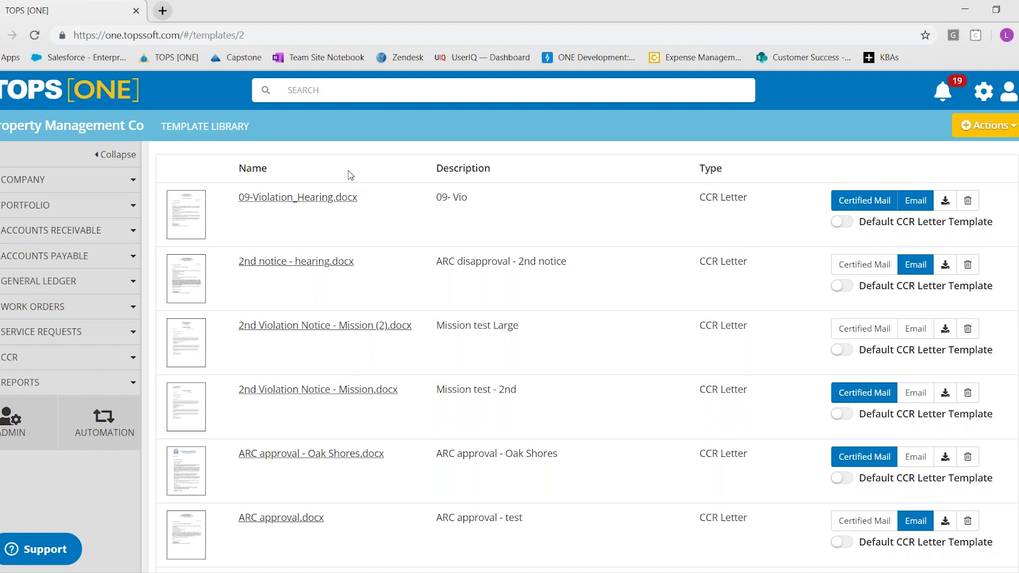
click(944, 204)
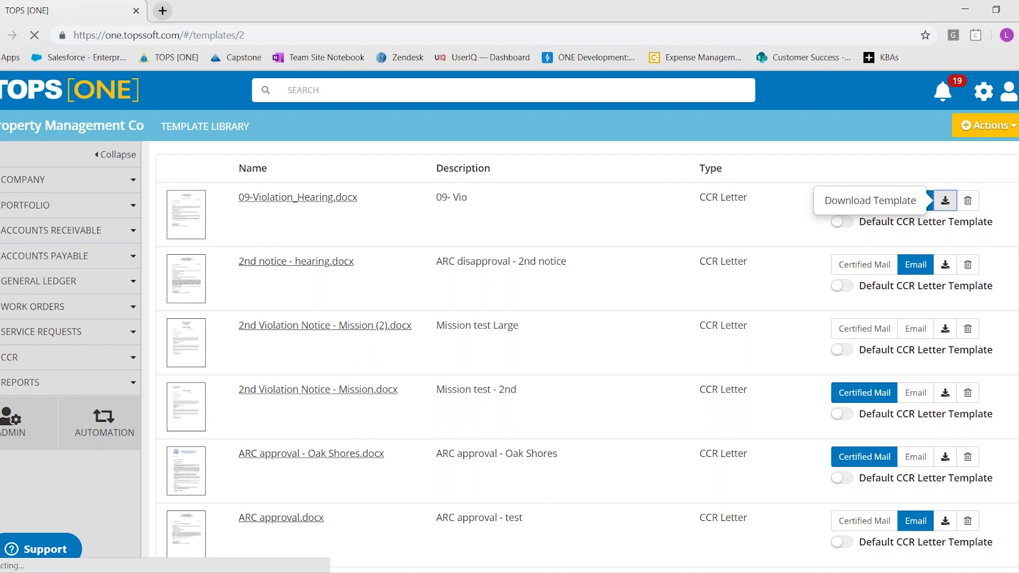
Open 09-Violation_Hearing.docx in Word with editing enabled, then minimize Word back to the browser.
click(21, 552)
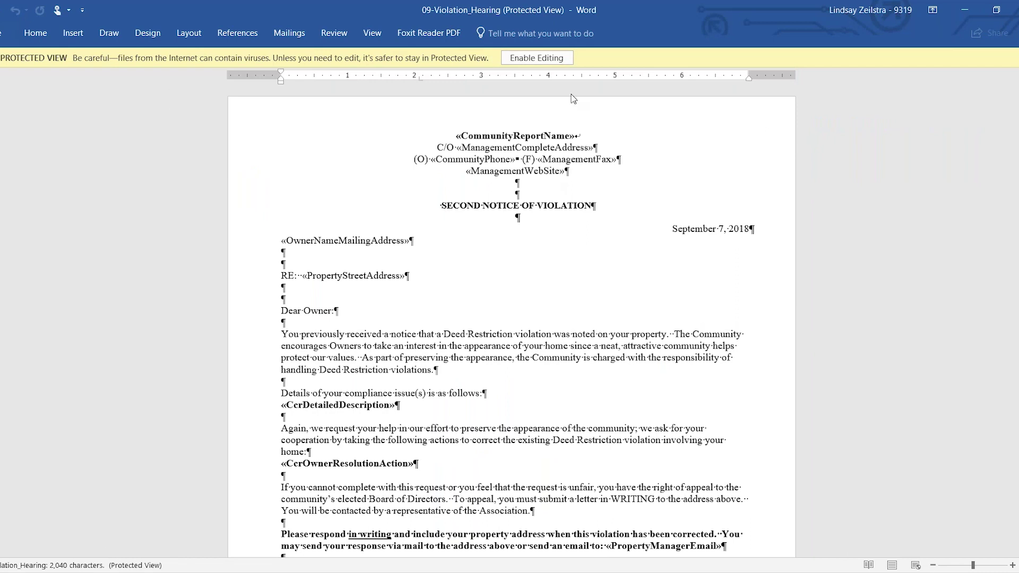
click(539, 58)
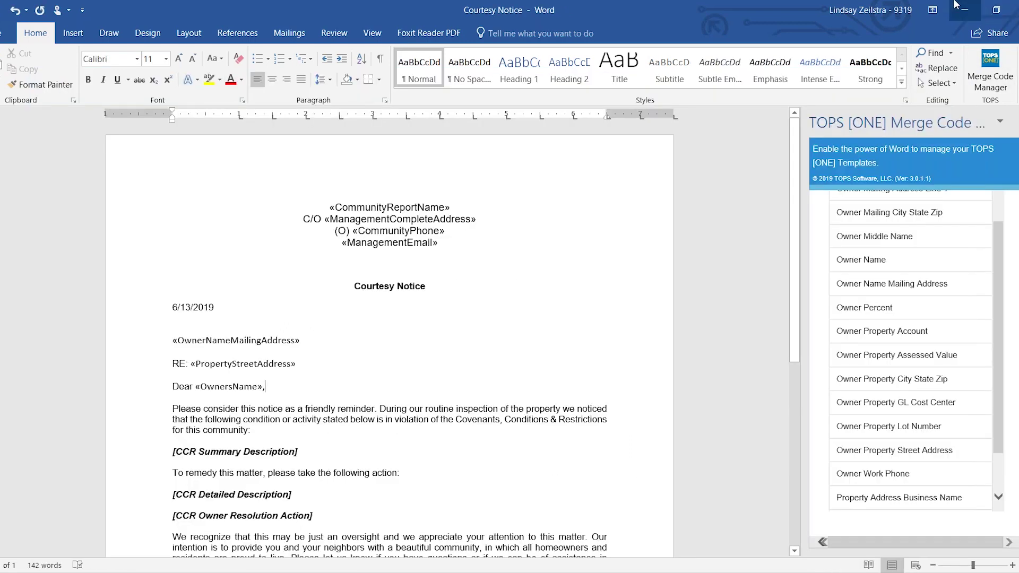
click(965, 10)
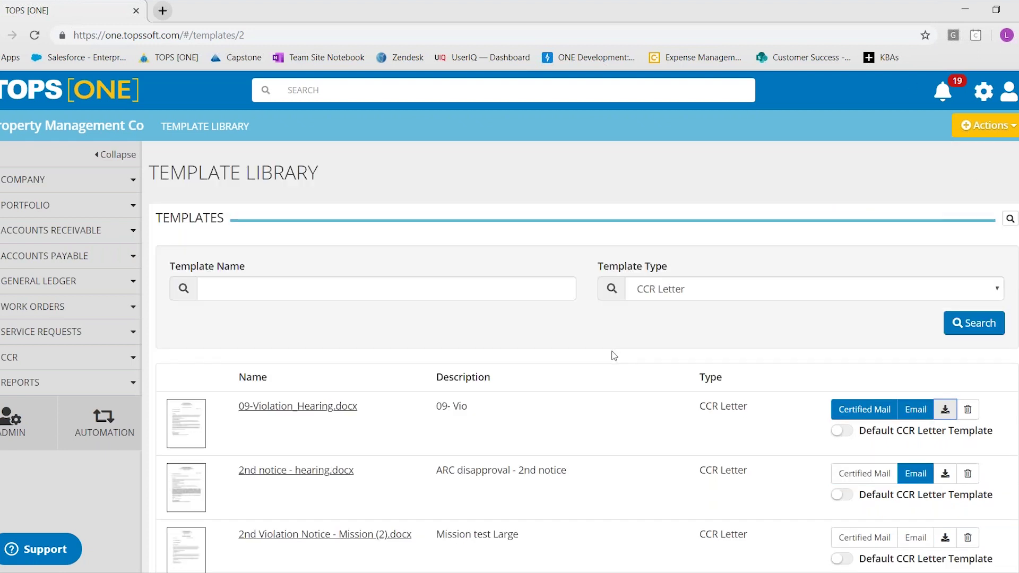
Add a CCR Letter template described as 'Courtesy Letter' with Certified Mail delivery, then choose its upload file.
click(975, 129)
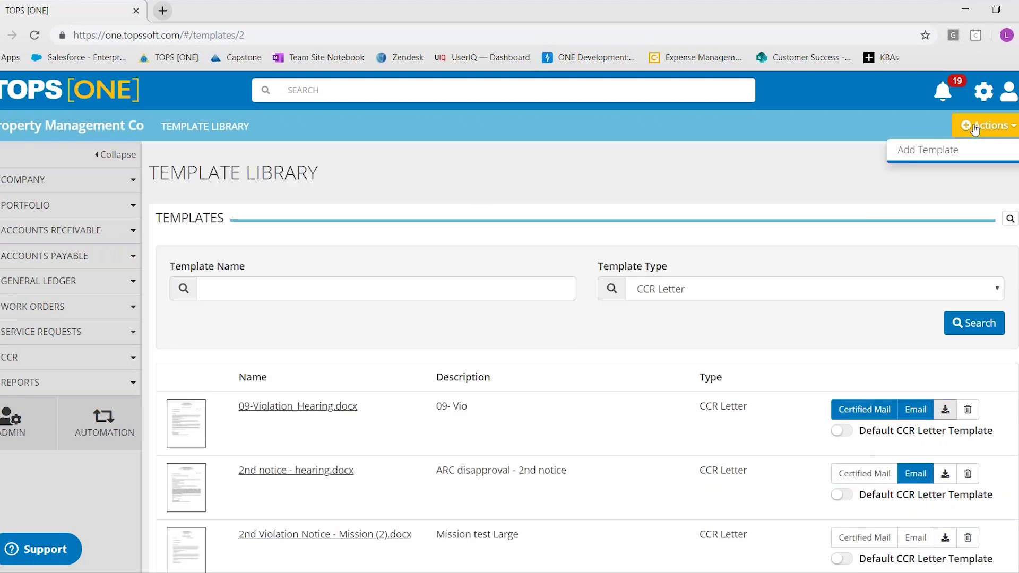
click(938, 149)
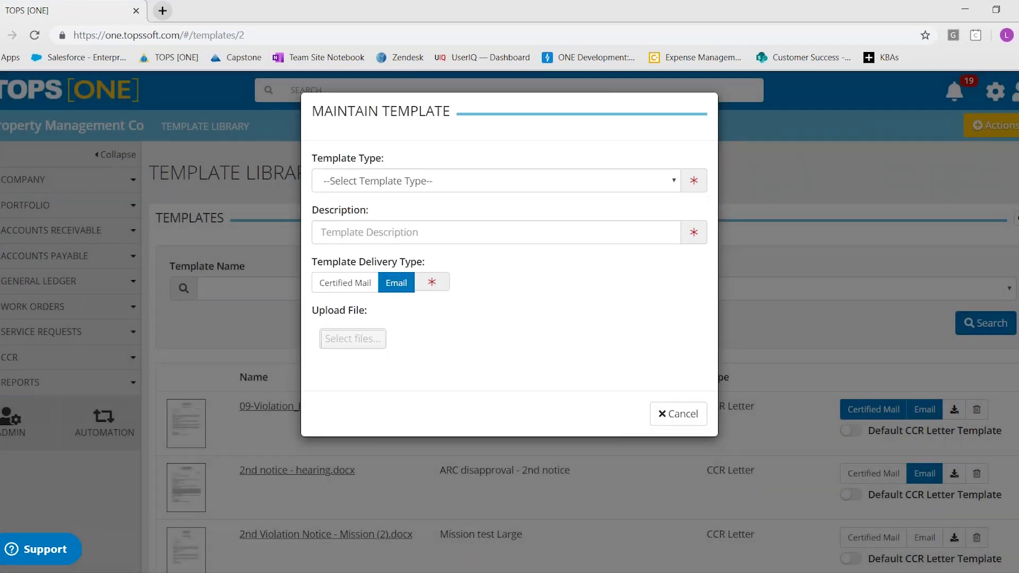
click(365, 179)
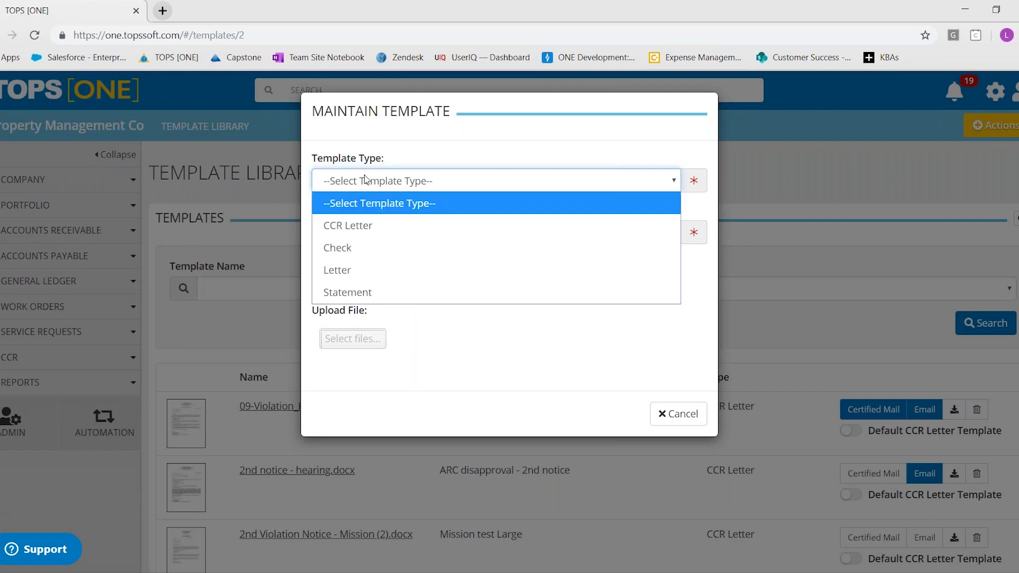
click(353, 226)
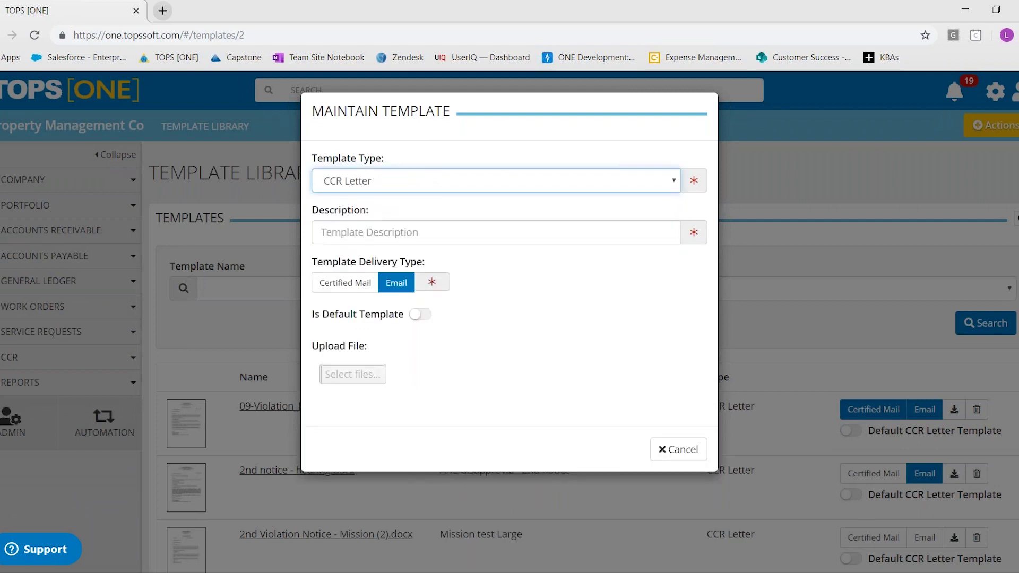
click(353, 231)
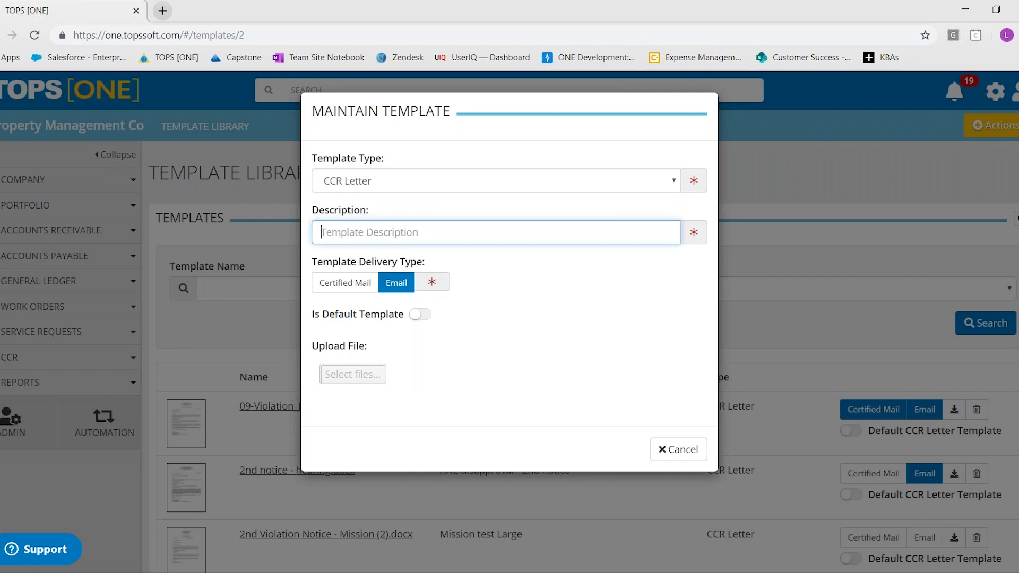
text(Cou)
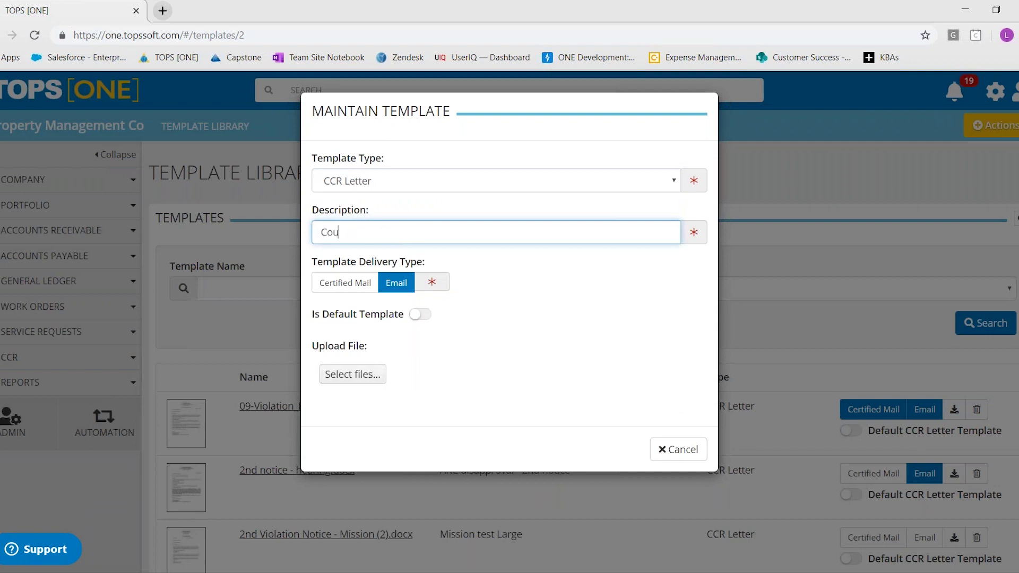
text(rtesy Letter)
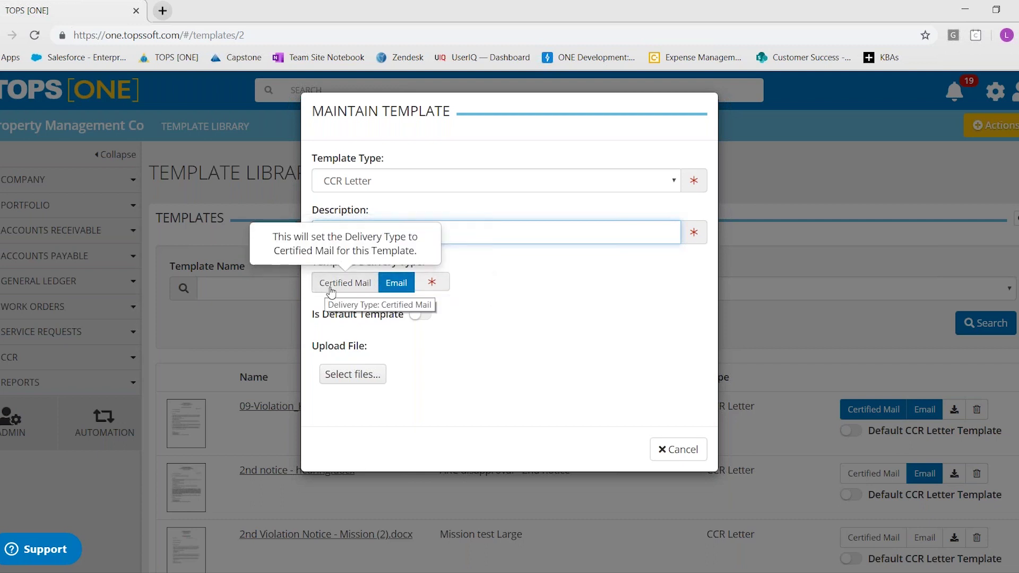
click(348, 282)
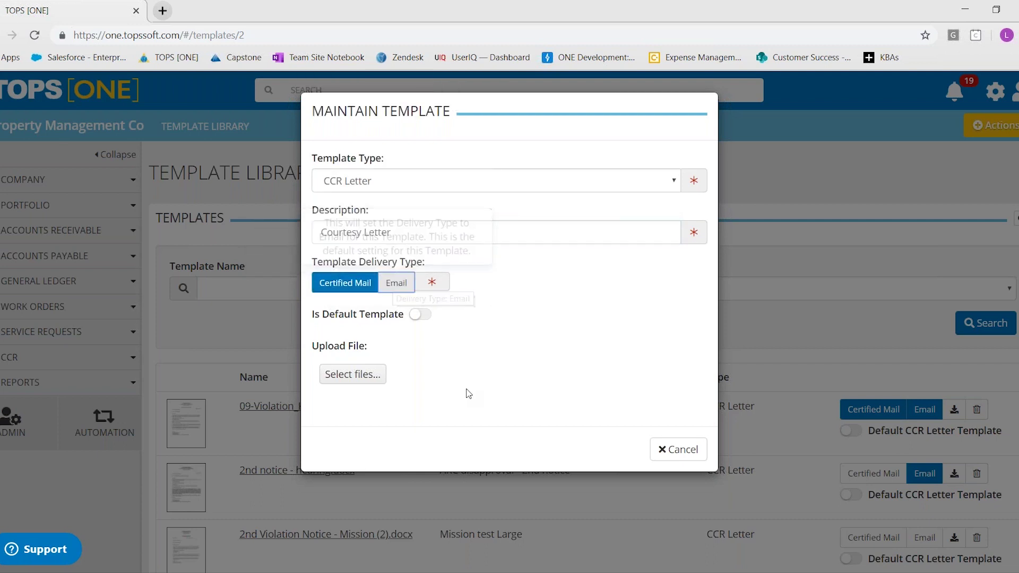
click(380, 373)
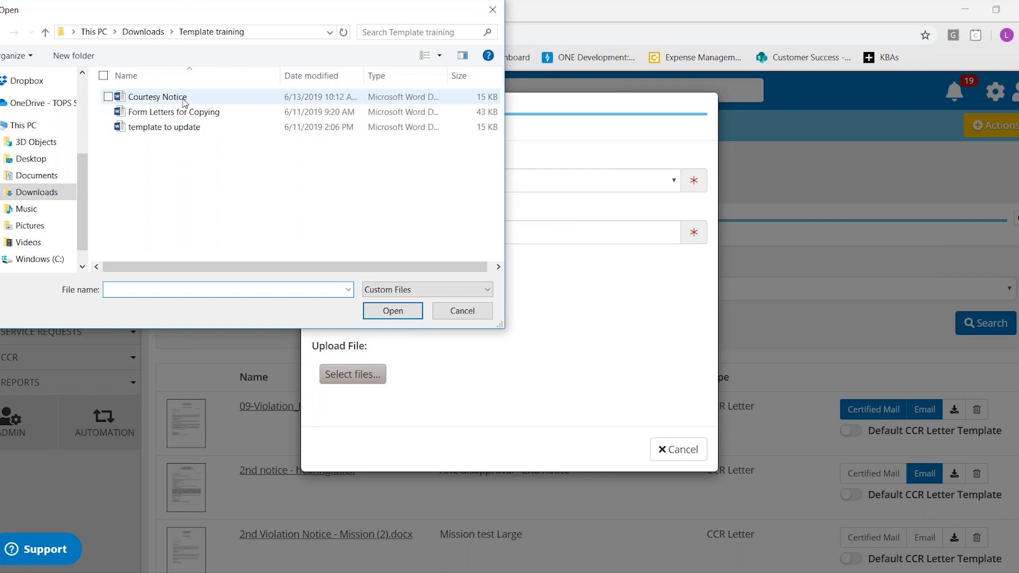
Upload Continued Violation.docx from Downloads, replacing the existing template file.
click(36, 192)
click(175, 164)
scroll(182, 201, down, 2)
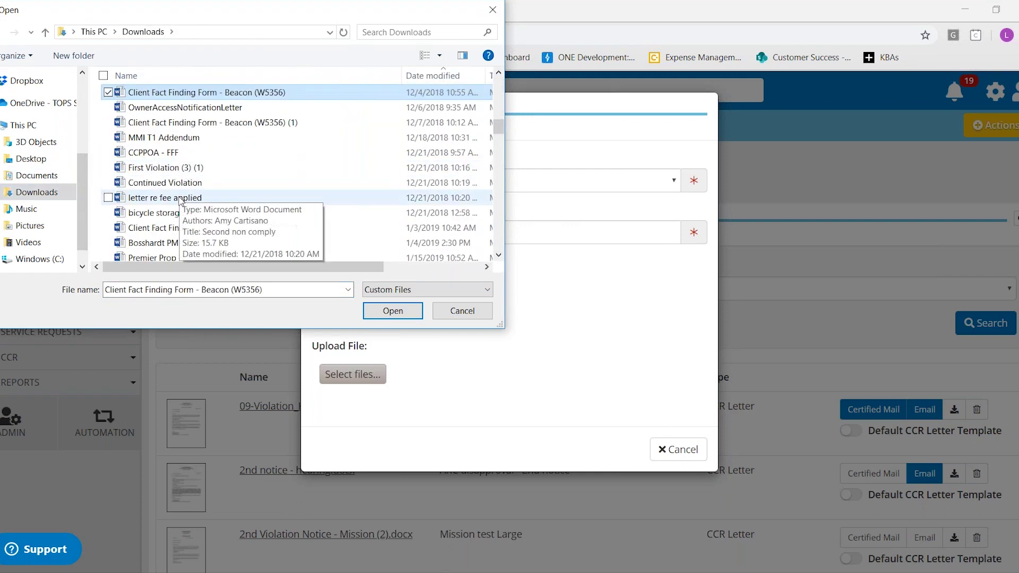
double_click(170, 182)
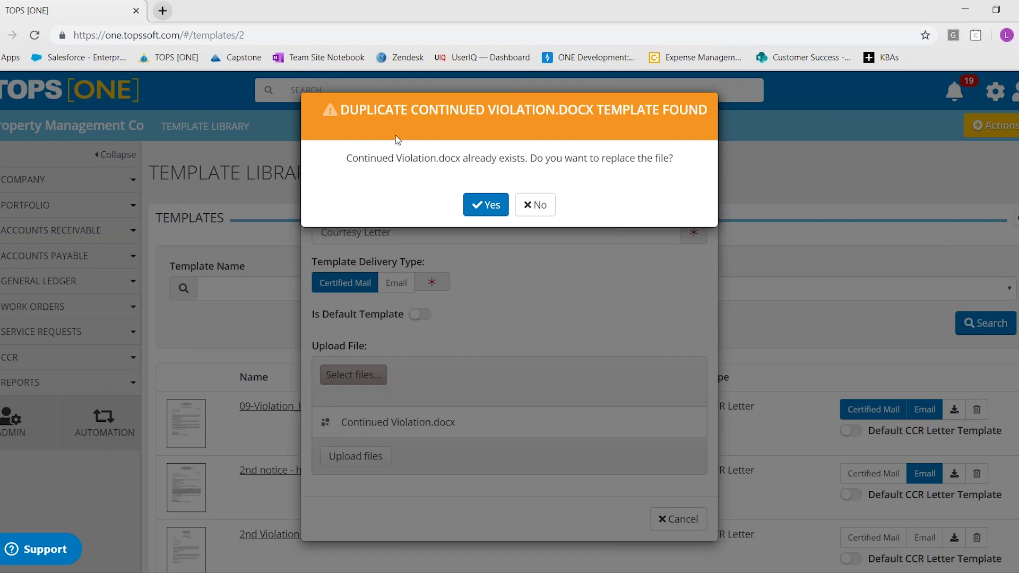
click(484, 205)
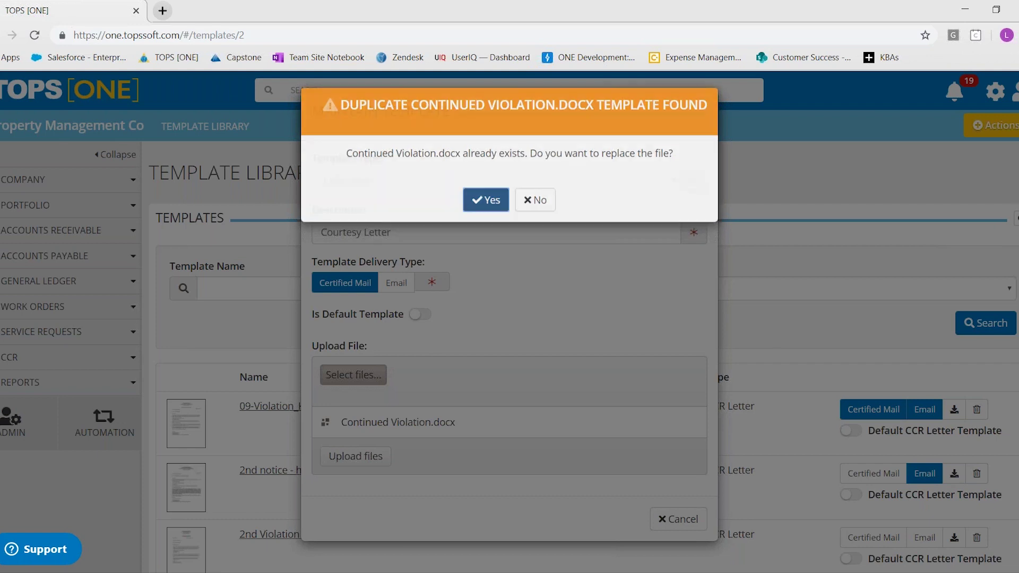
click(353, 461)
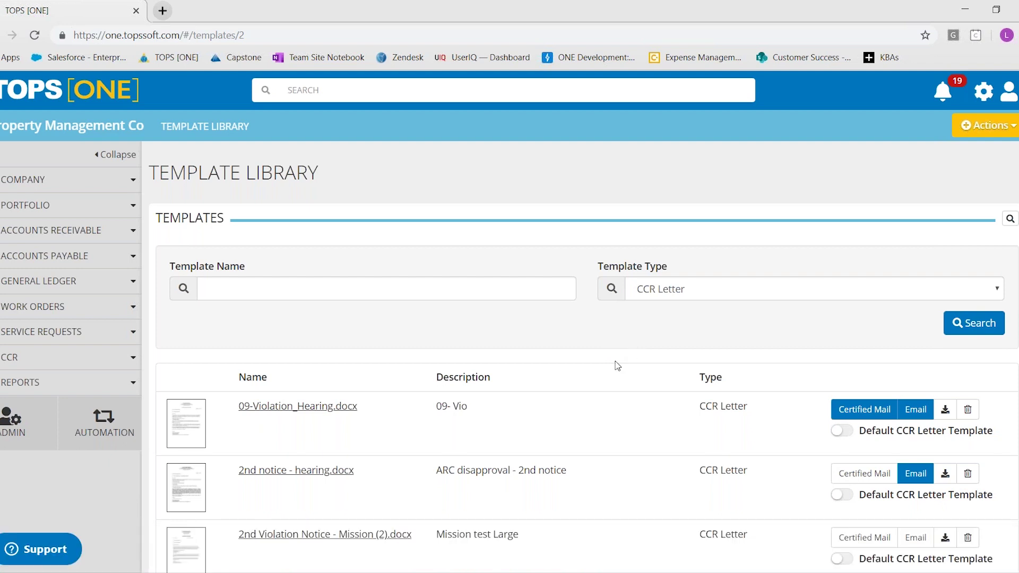
Go through CCR > CCR Activity to the CCR Codes list for 1811 - A Meyer's Park.
scroll(617, 365, down, 1)
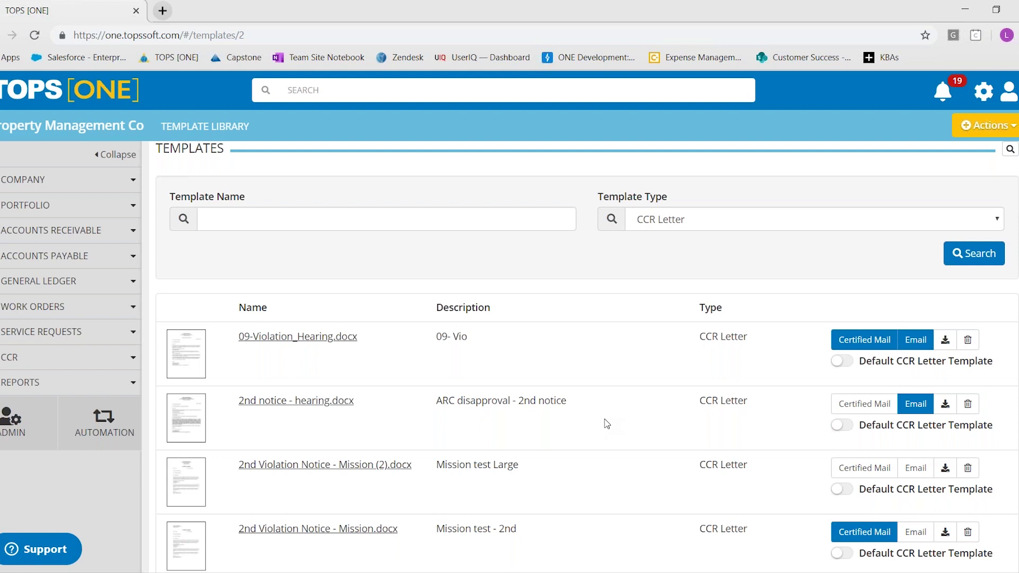
click(48, 358)
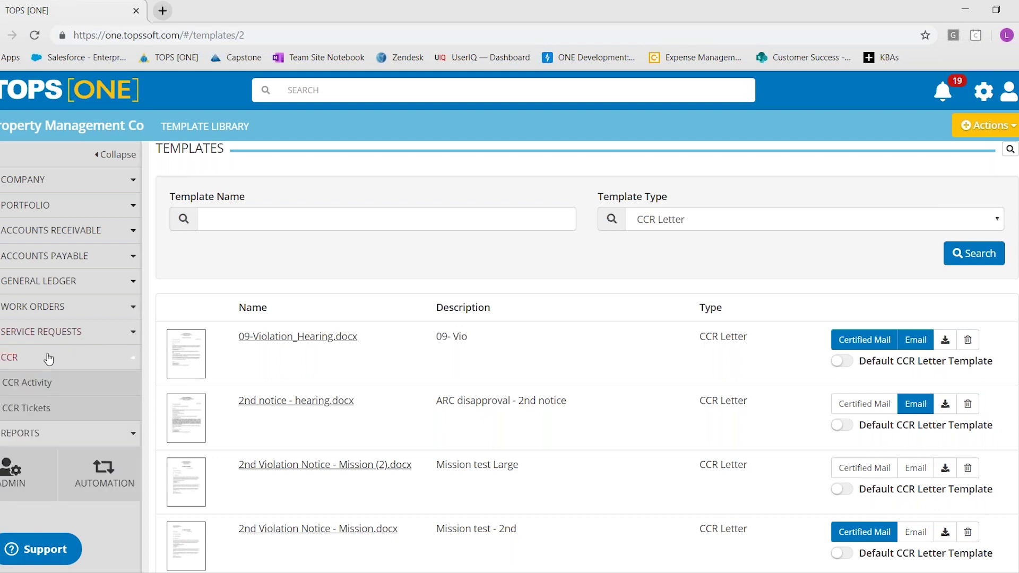
click(39, 391)
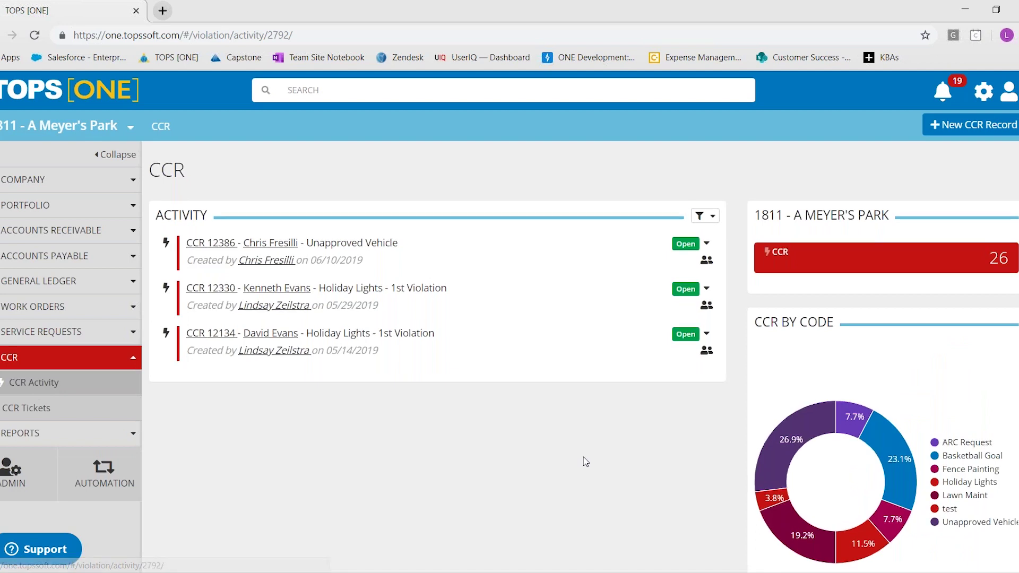
scroll(663, 445, down, 4)
click(780, 422)
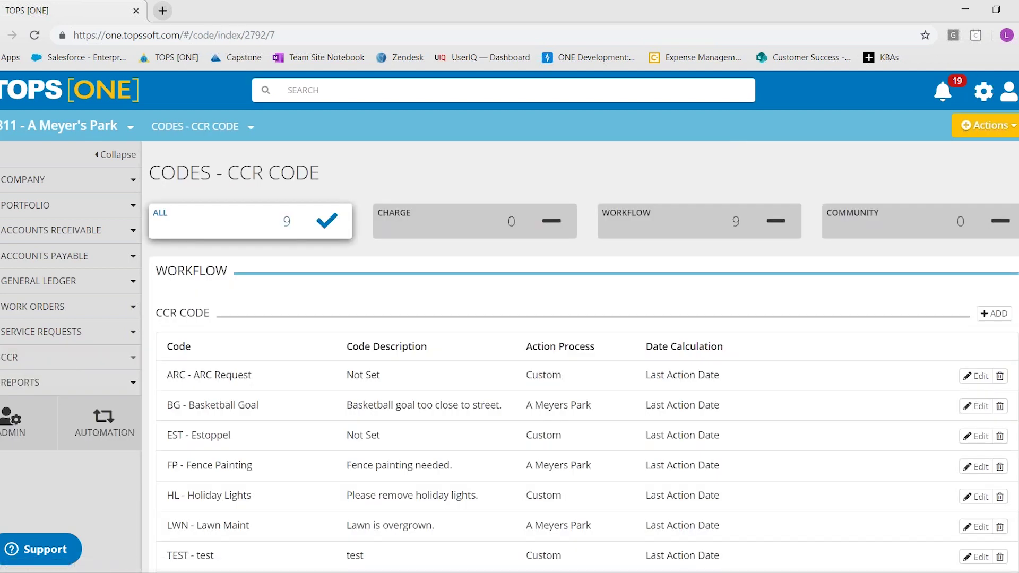
scroll(602, 446, down, 4)
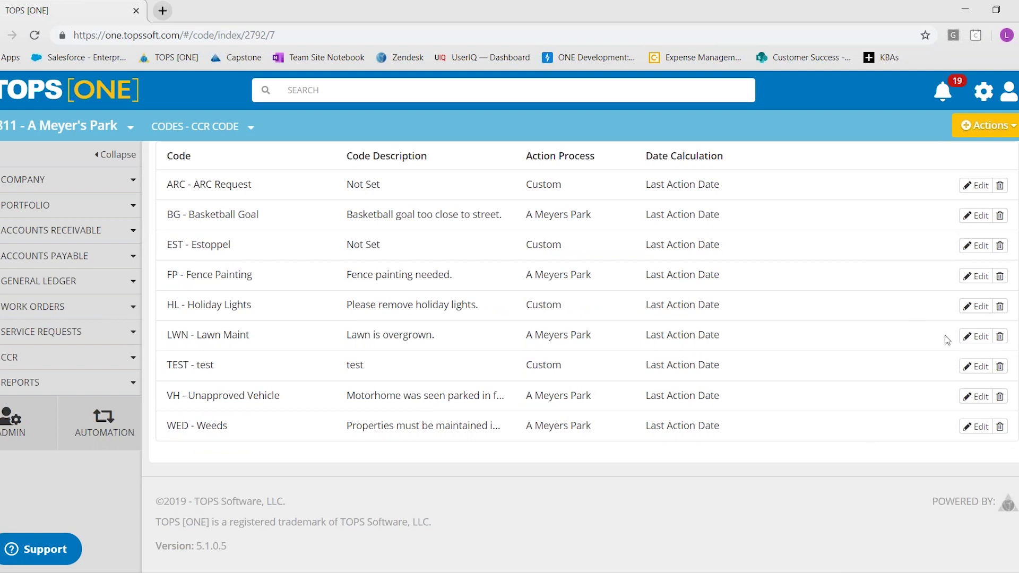
Edit the TEST code and start a new action level under CCR Custom Action Process.
click(974, 368)
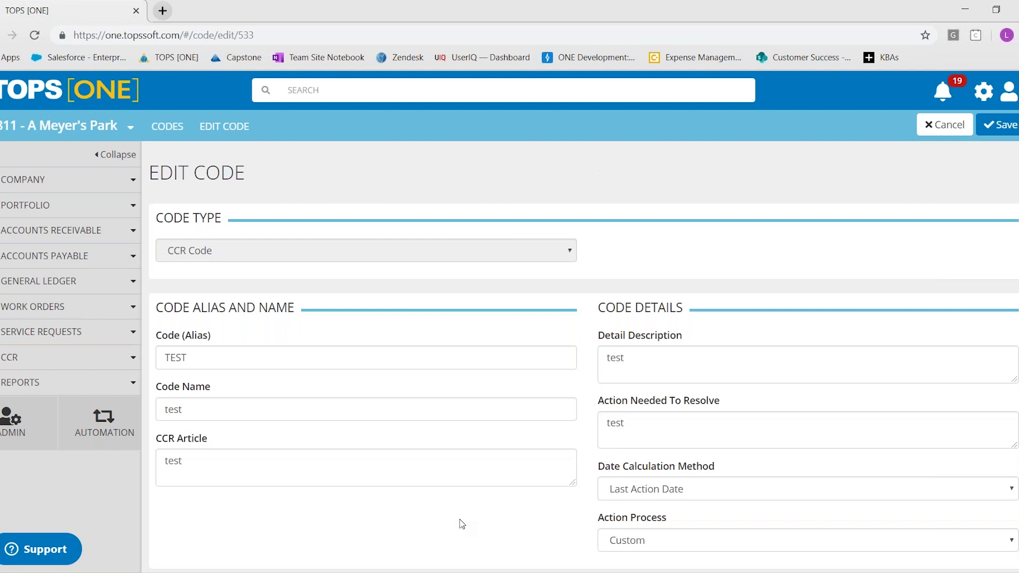
scroll(340, 386, down, 2)
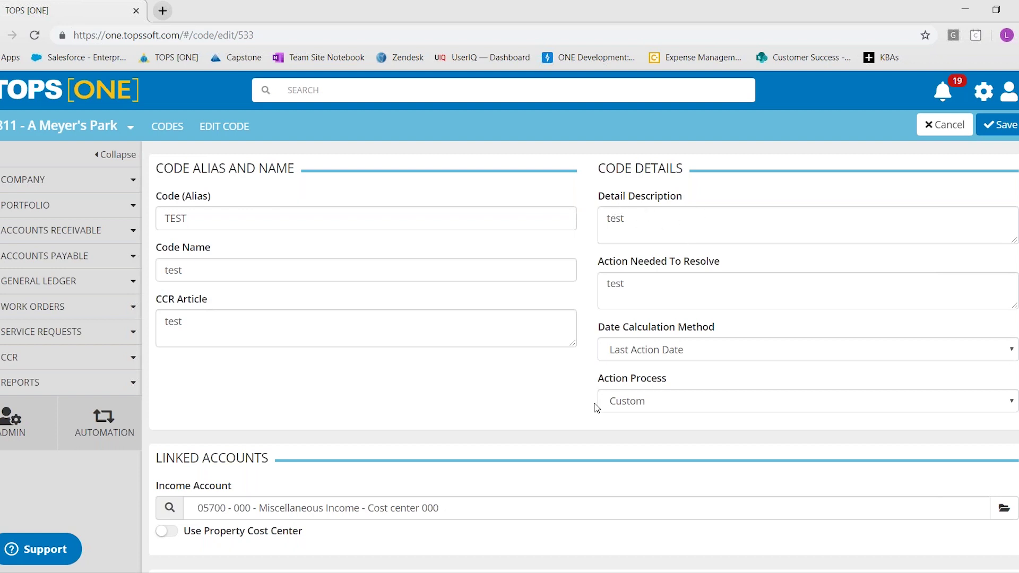
scroll(560, 462, down, 5)
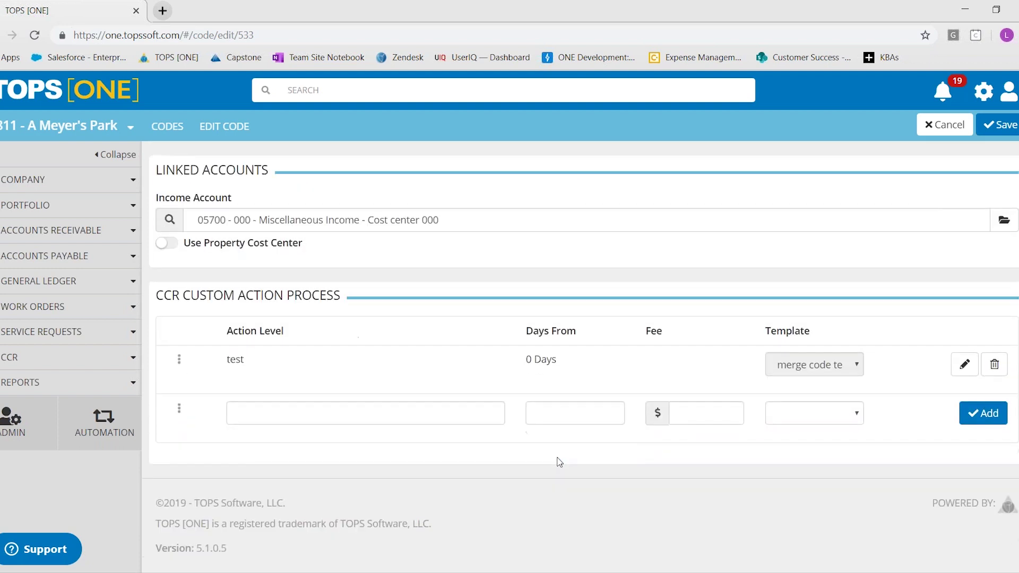
scroll(557, 462, up, 1)
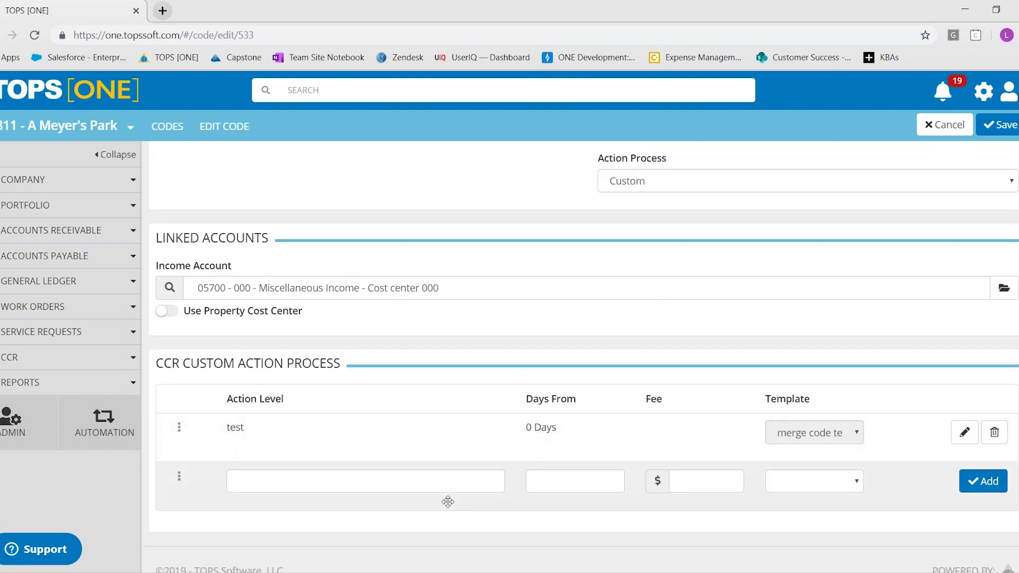
click(446, 482)
Add a Courtesy action level at 15 days using the Continued Violation.docx template.
text(Cour)
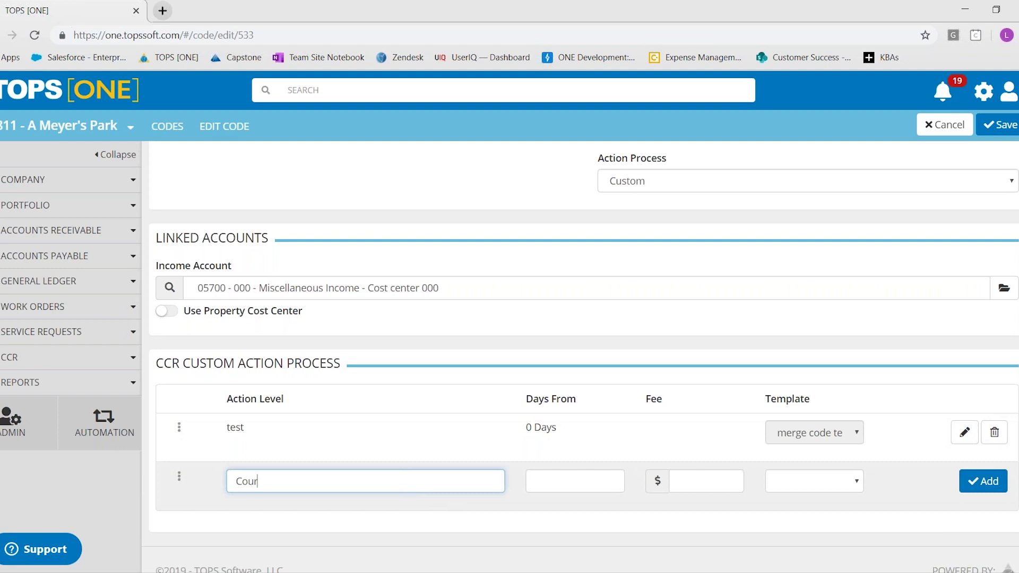
text(tesy)
click(549, 483)
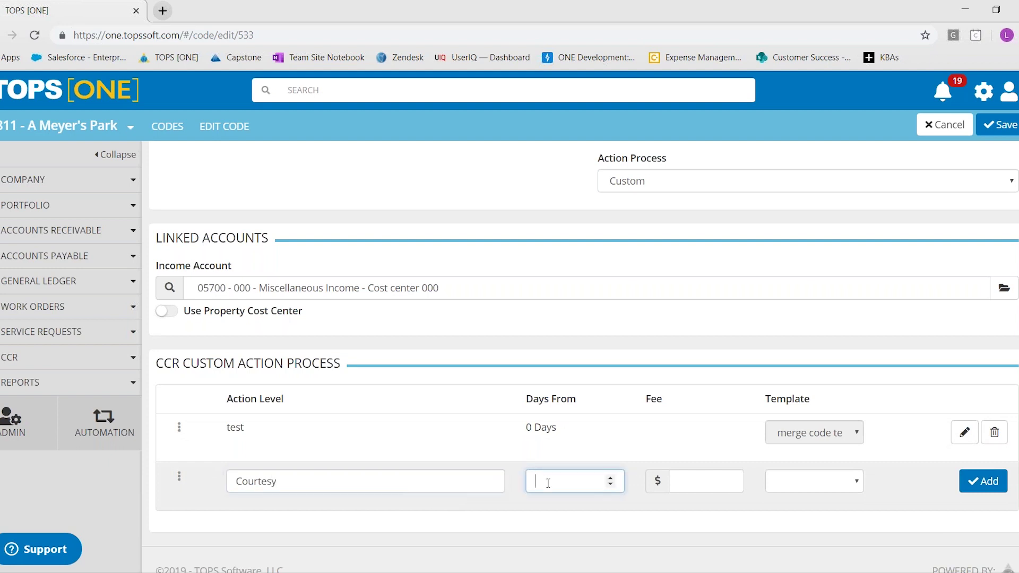
text(15)
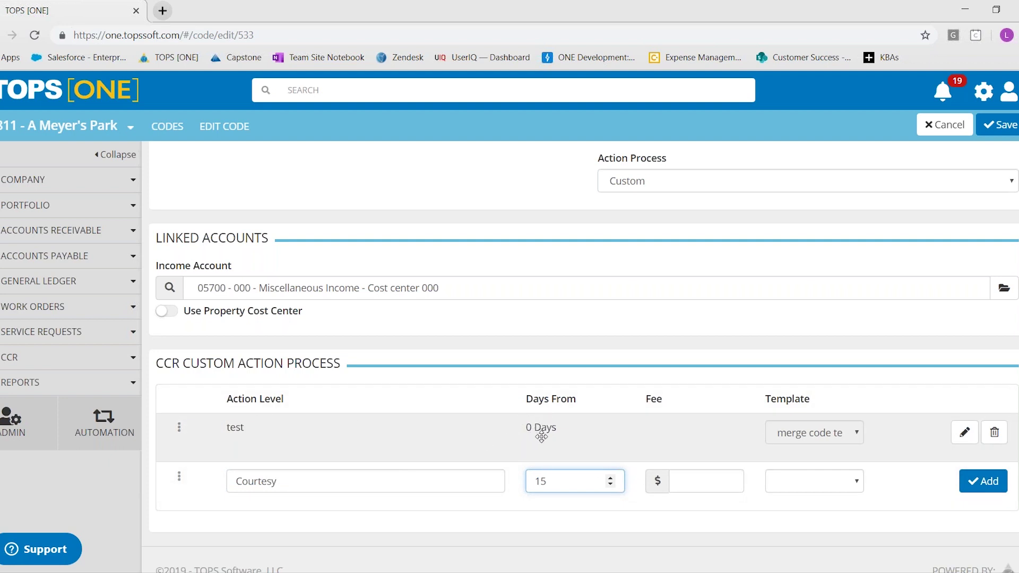
click(705, 487)
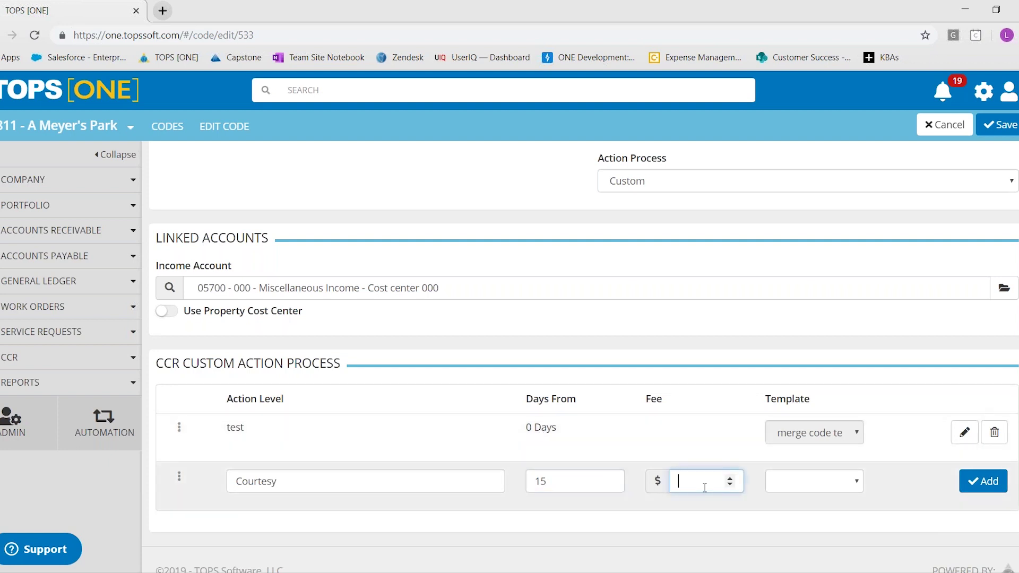
click(829, 482)
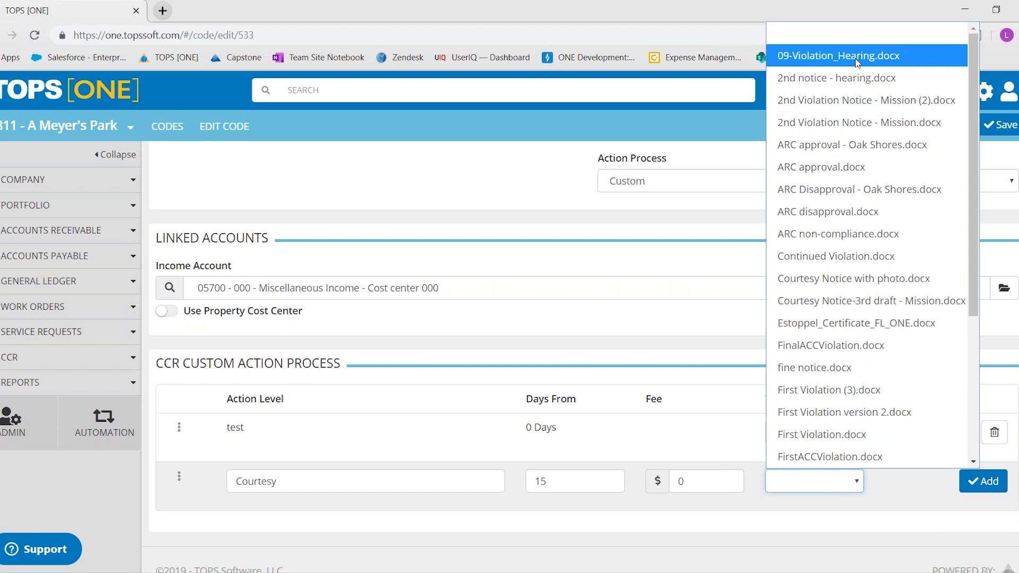
click(860, 259)
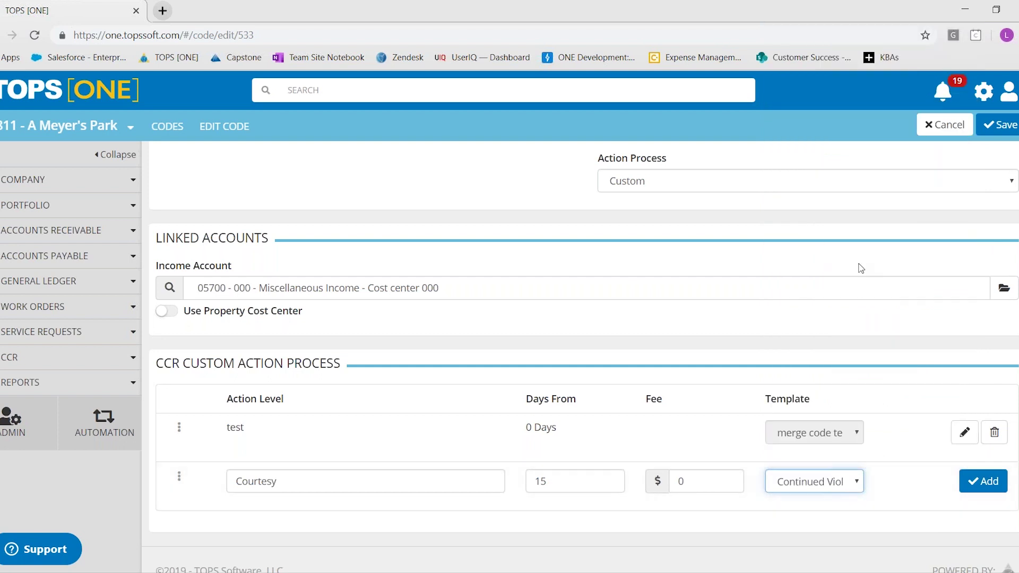
click(983, 481)
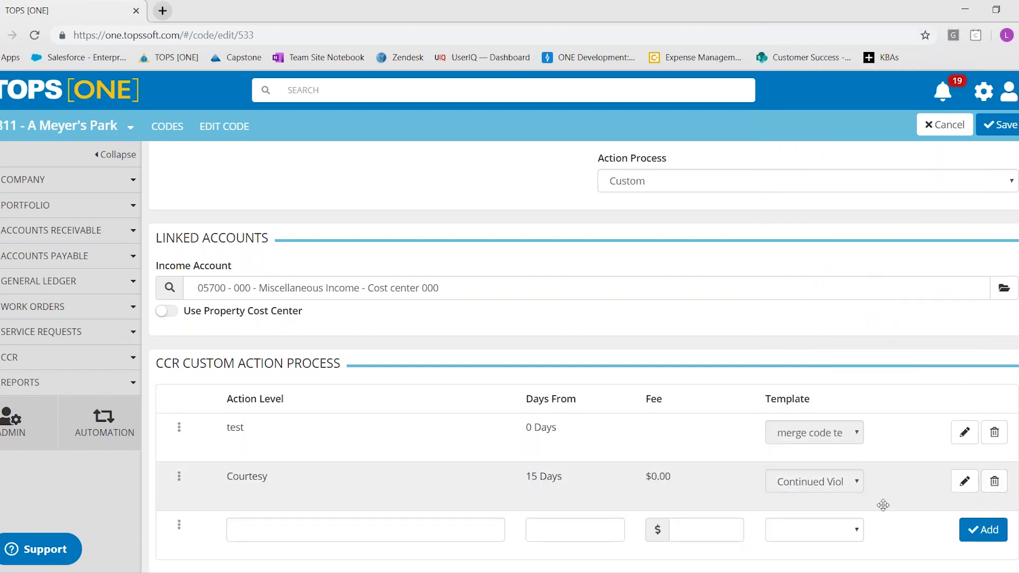
Save the TEST code and apply the changes to open CCR records.
scroll(1005, 120, up, 4)
click(1005, 123)
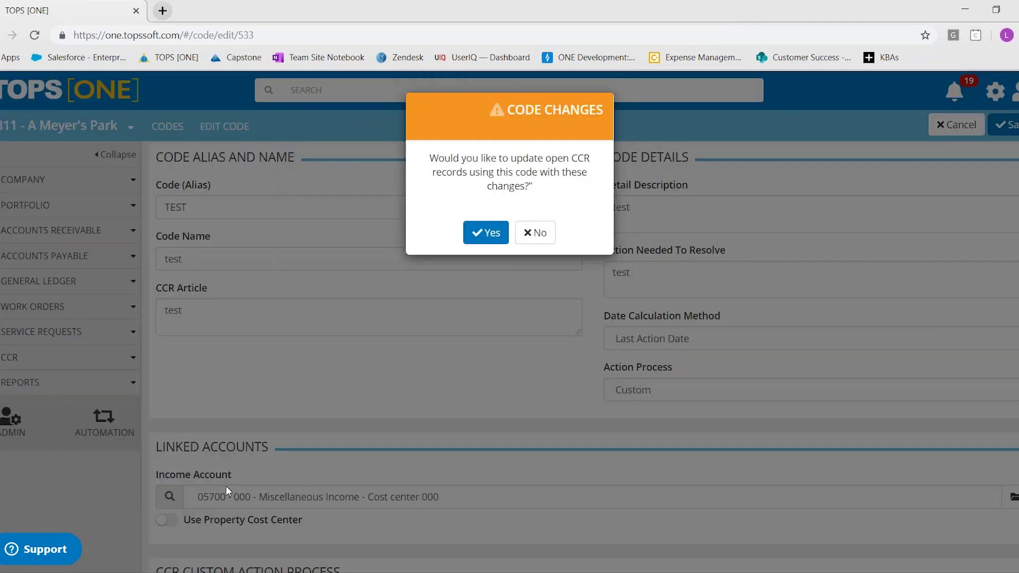
click(480, 232)
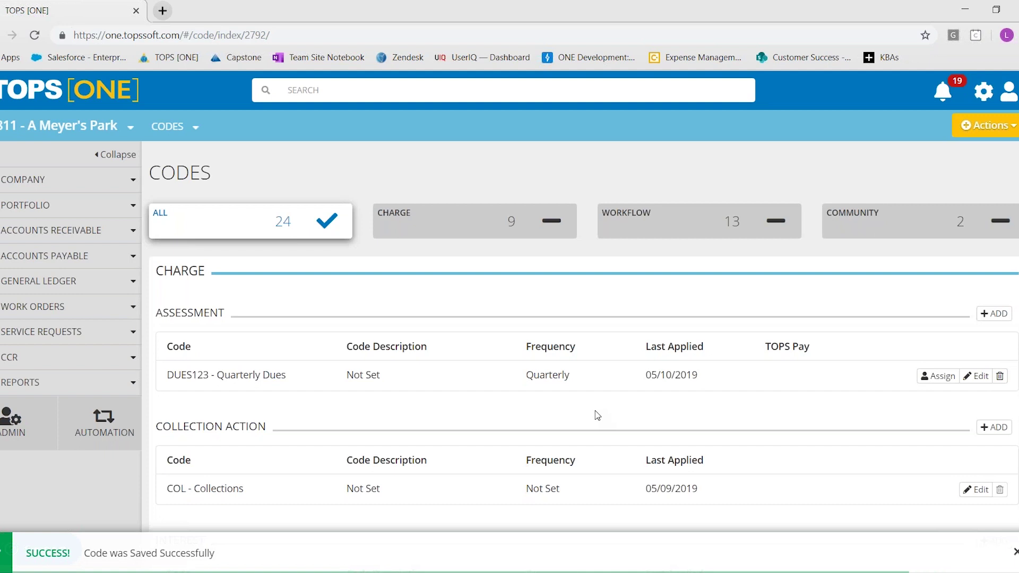
scroll(597, 415, down, 4)
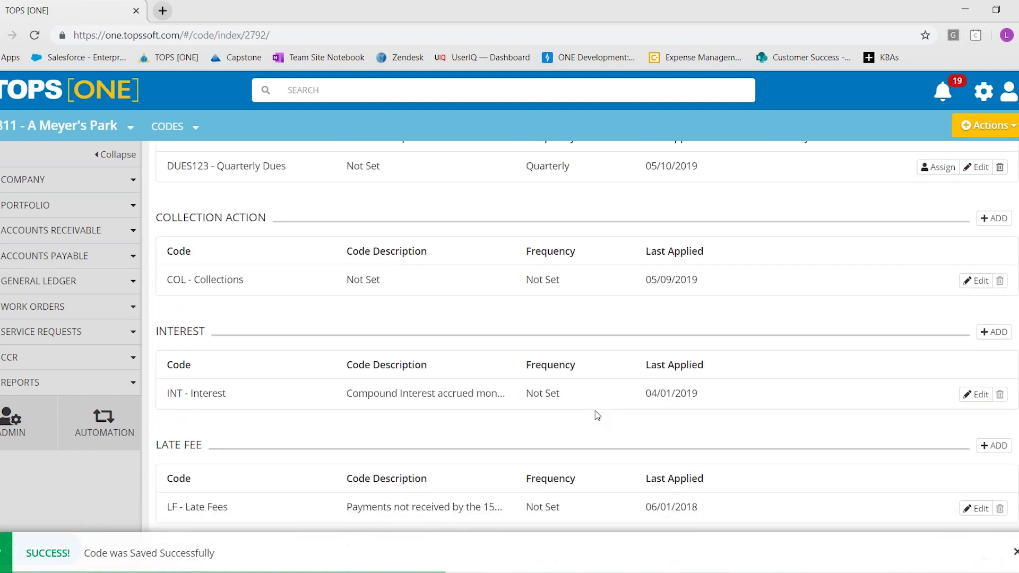
Select four owners in Portfolio > Owners and start a Send Message to them.
click(40, 205)
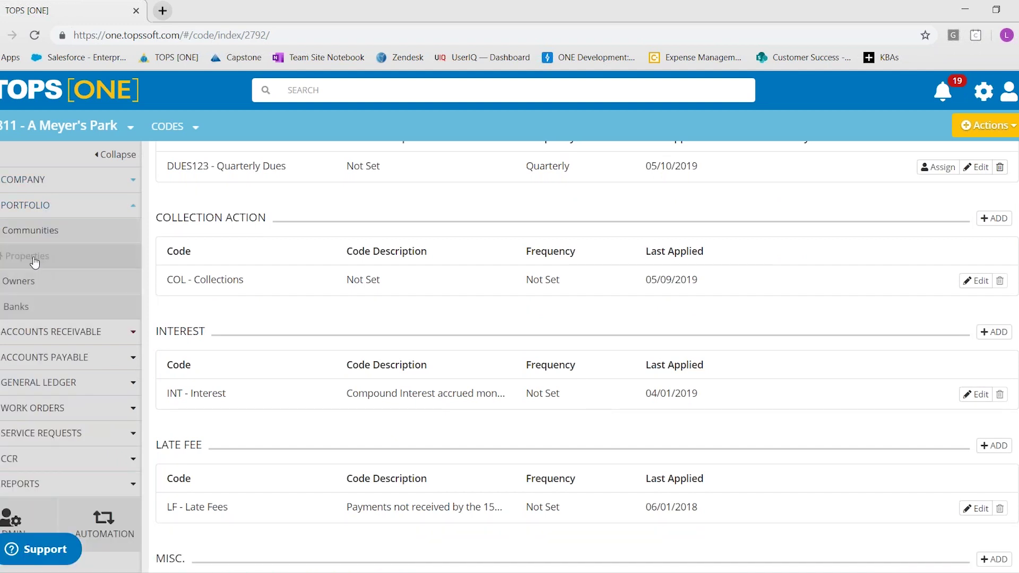
click(31, 281)
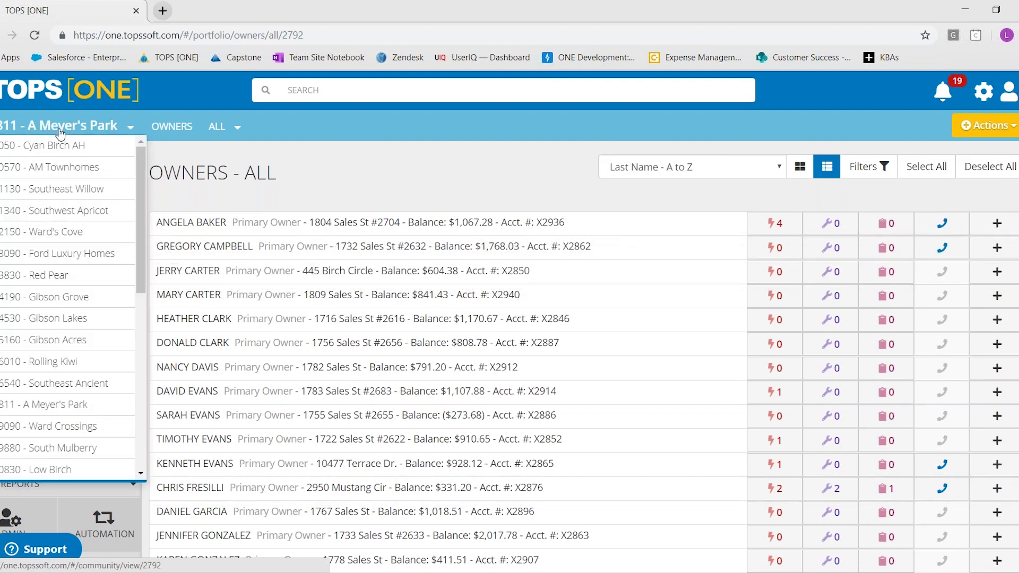
click(997, 223)
click(997, 247)
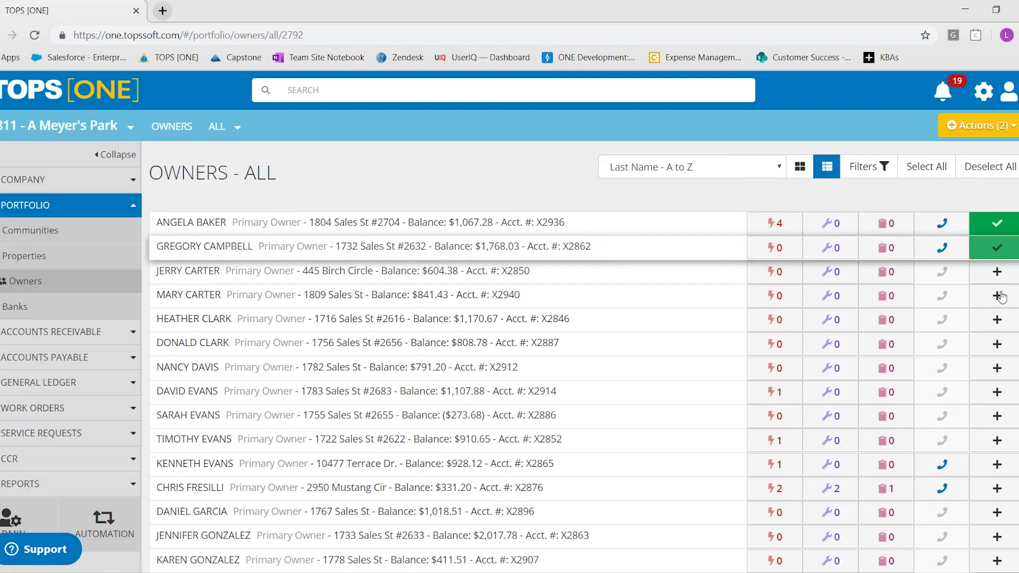
click(997, 344)
click(997, 392)
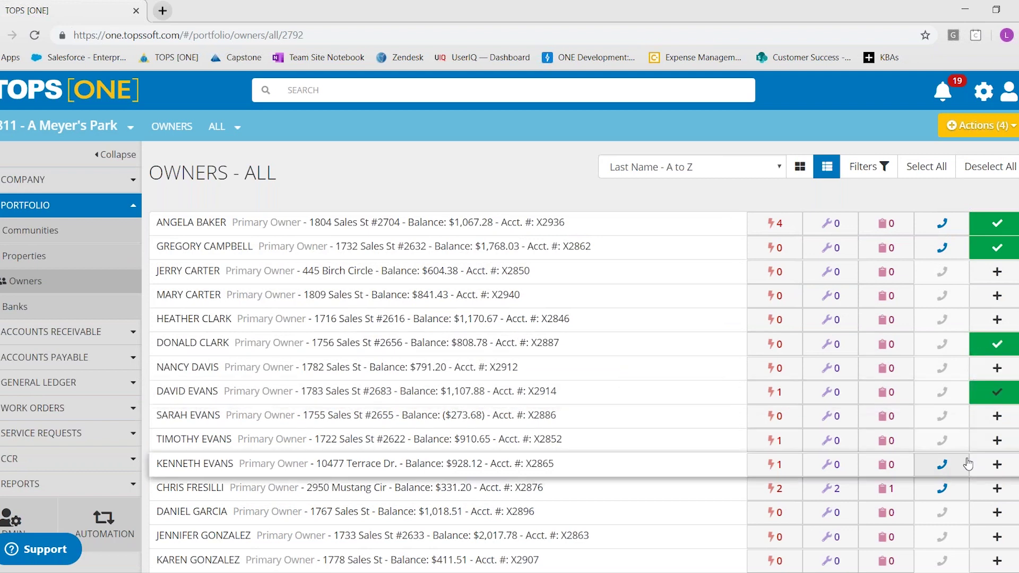
click(981, 126)
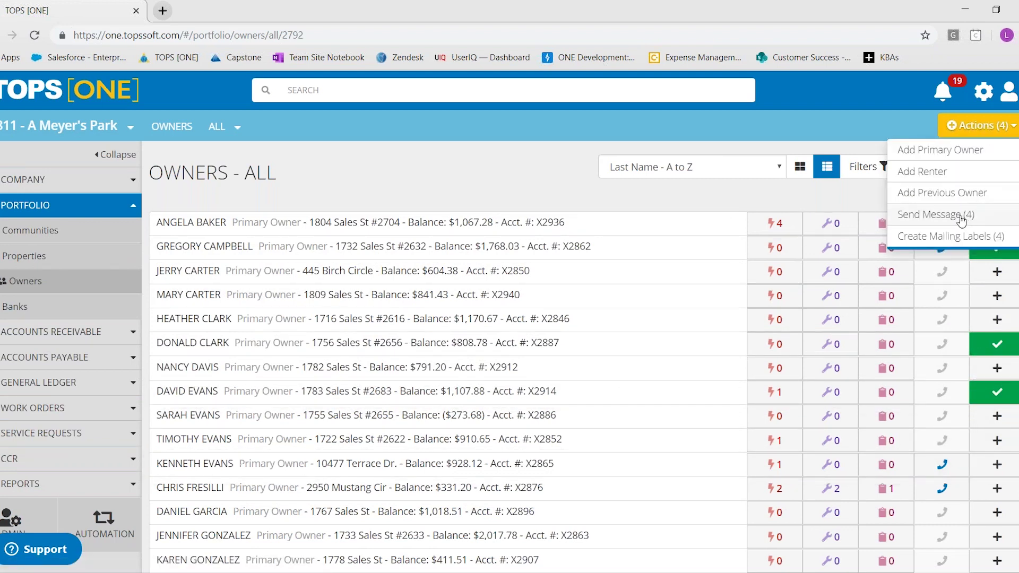
click(924, 237)
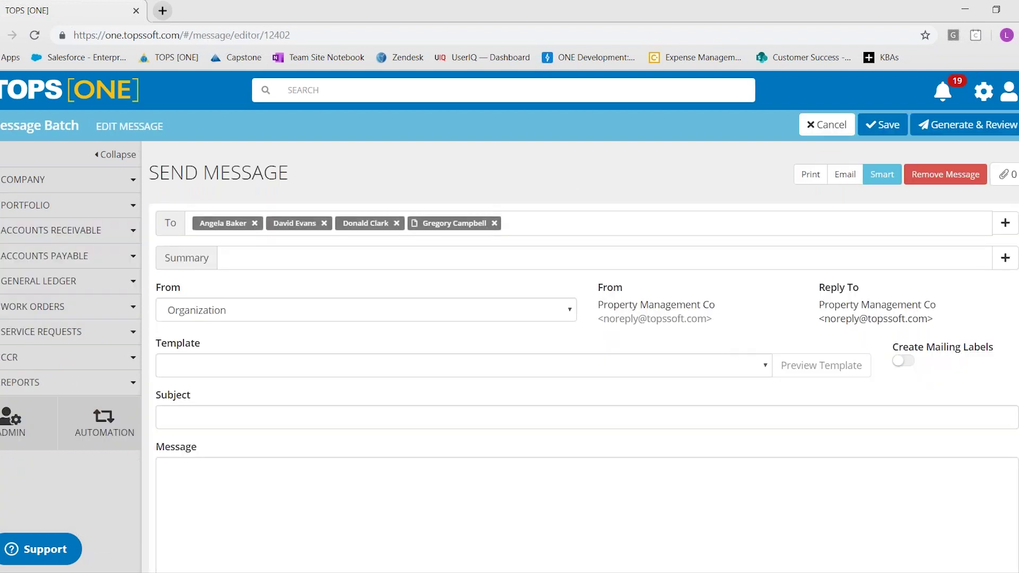
Set the message to Print with the NewOwnerWelcomeLetter.docx template and preview it.
click(810, 174)
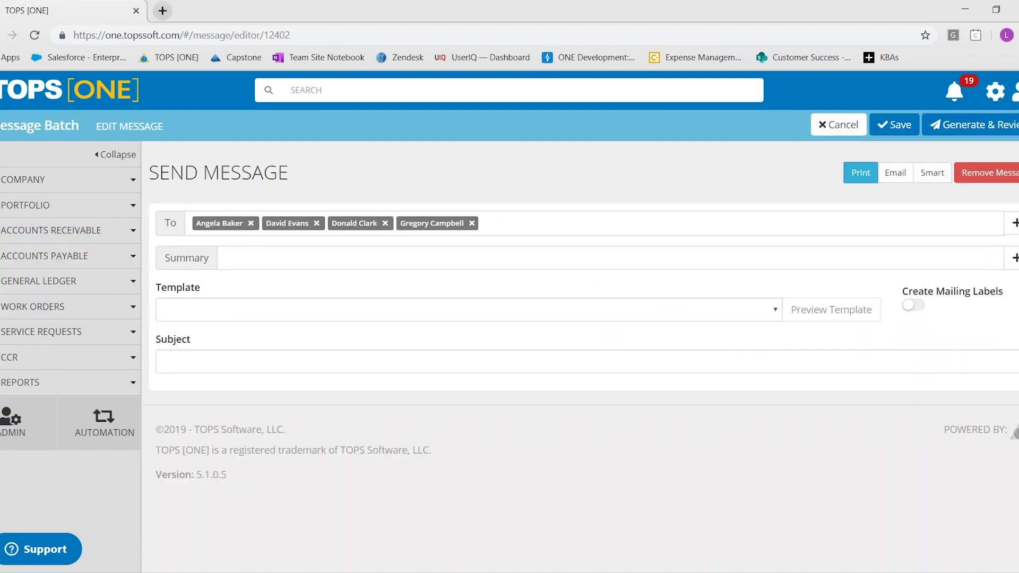
click(773, 310)
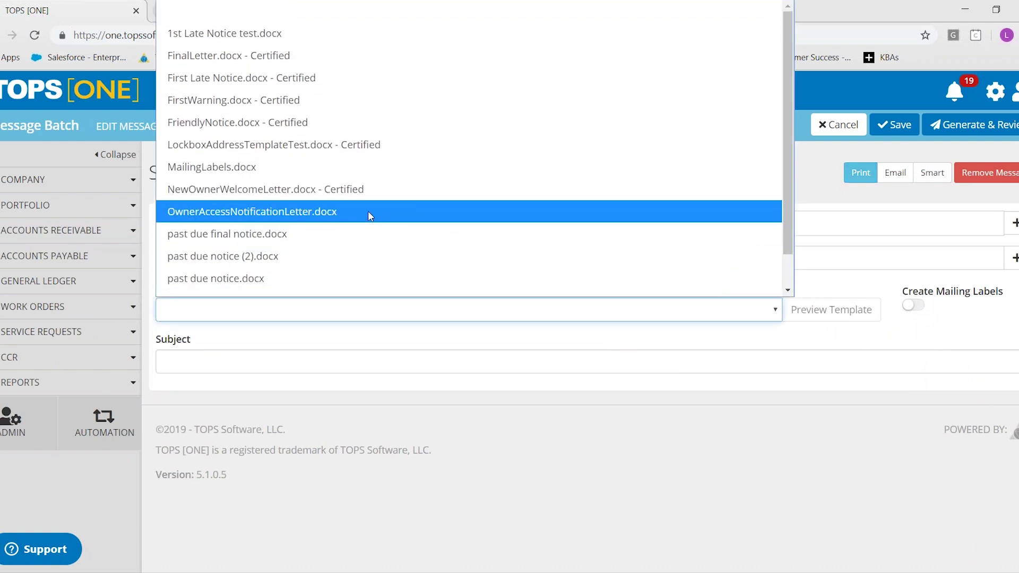
click(349, 193)
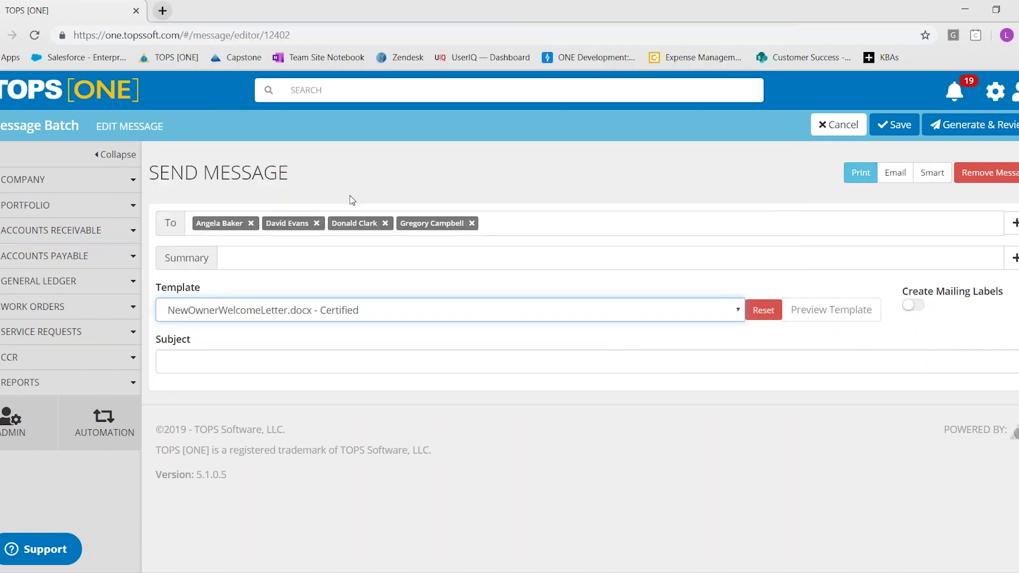
click(848, 319)
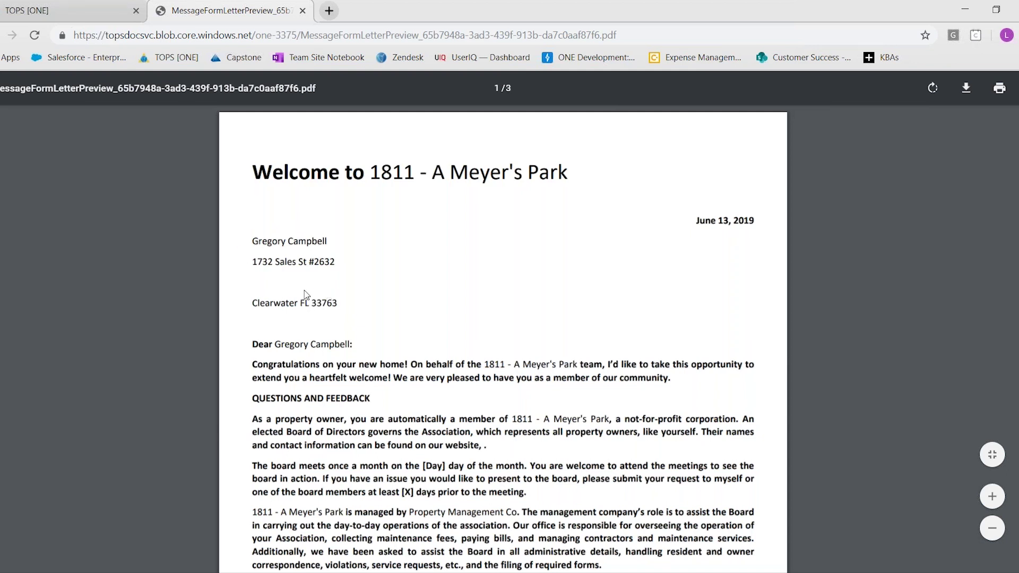
click(94, 9)
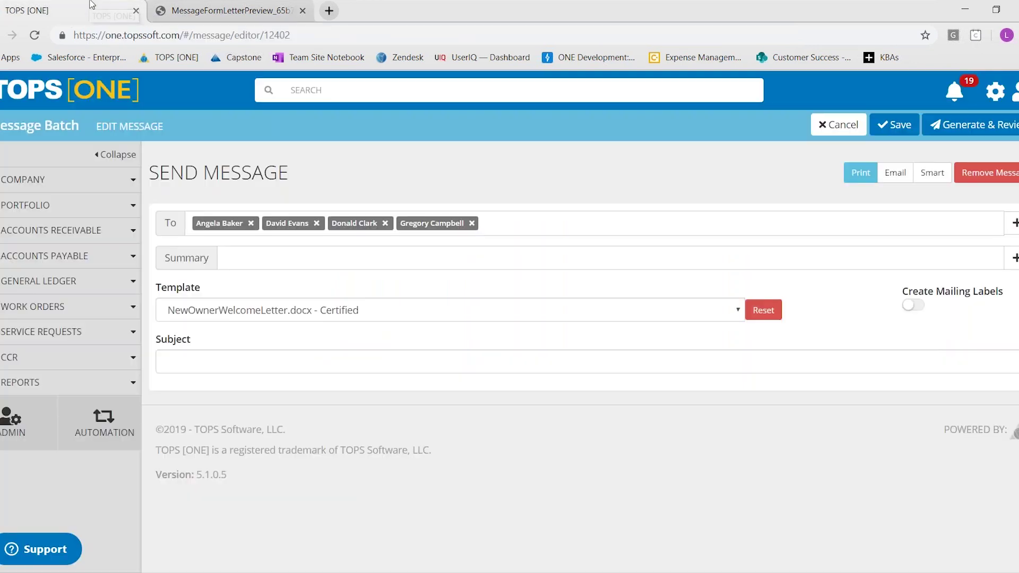
Enter the subject 'Welcome Letter' and generate the letters for review.
click(974, 133)
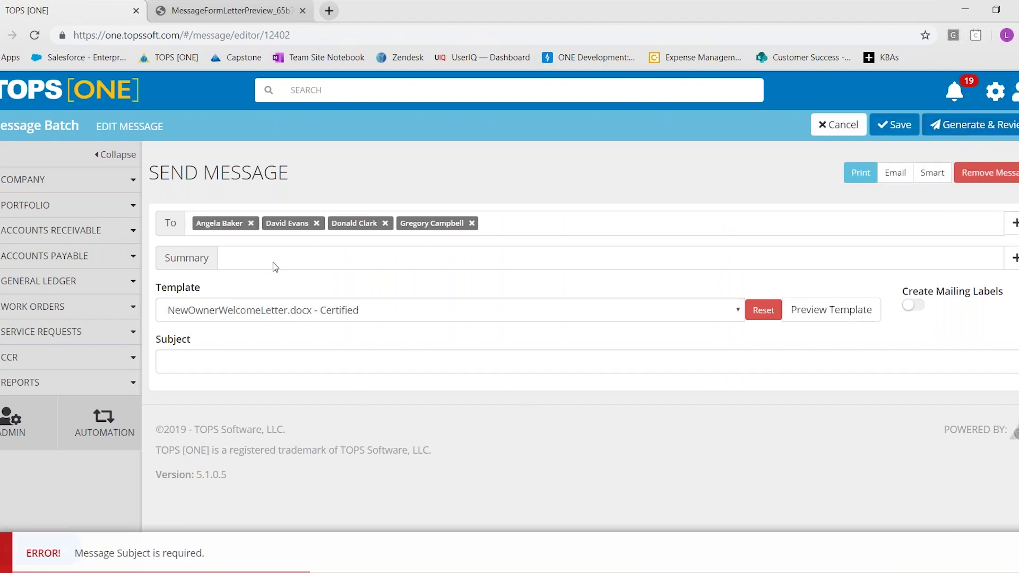
click(223, 370)
text(Welcom)
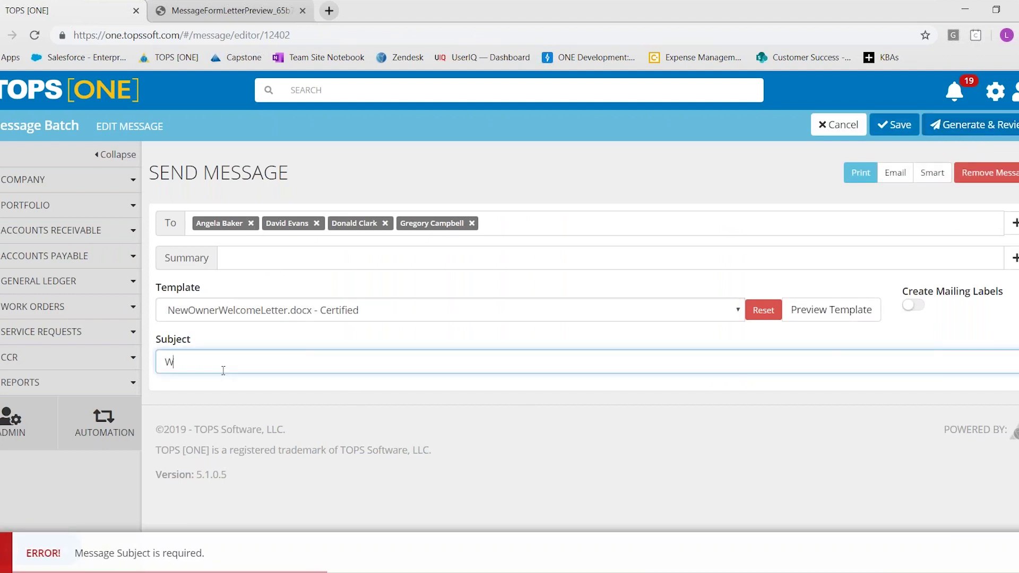
text(e Letter)
click(974, 127)
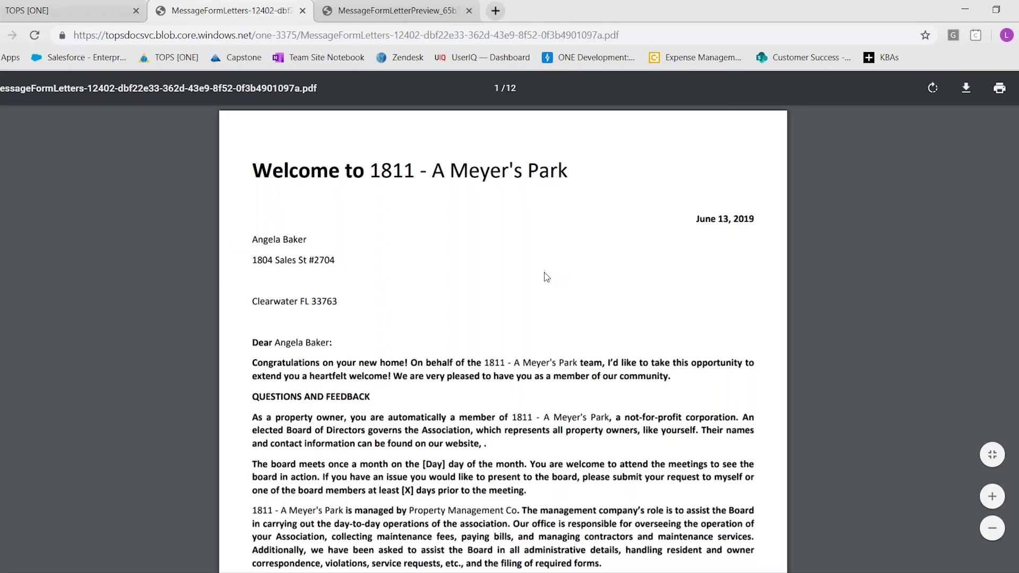
Review the generated welcome-letter PDF, then close the template preview and letters tabs.
scroll(551, 272, down, 20)
scroll(546, 277, down, 20)
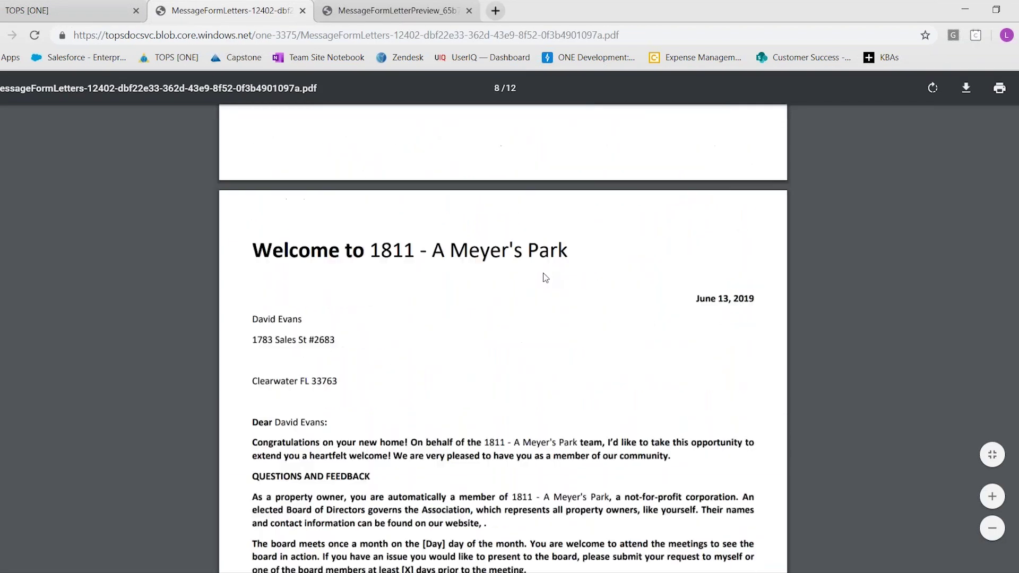
scroll(545, 277, down, 20)
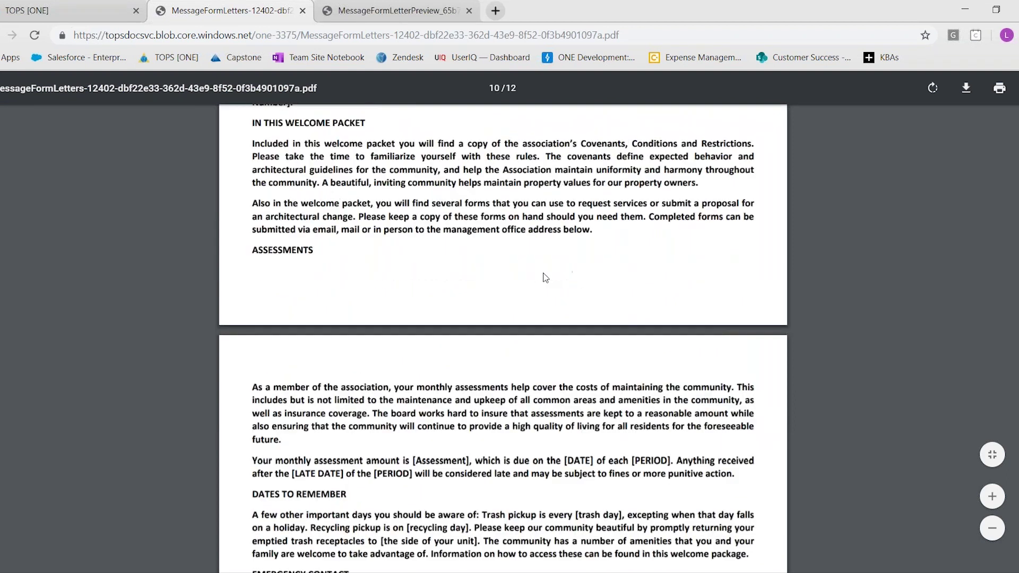
click(397, 10)
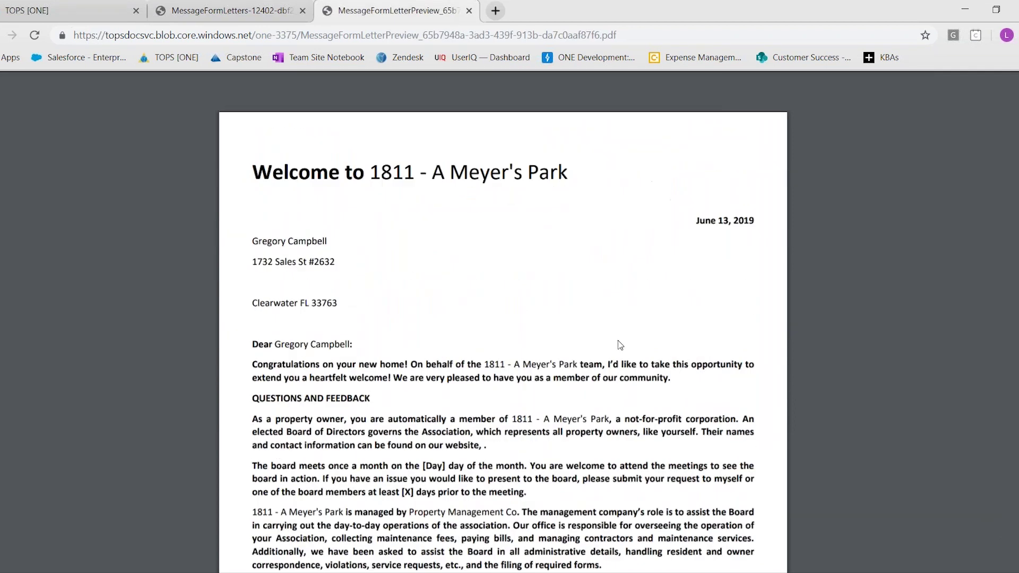
click(469, 10)
click(301, 11)
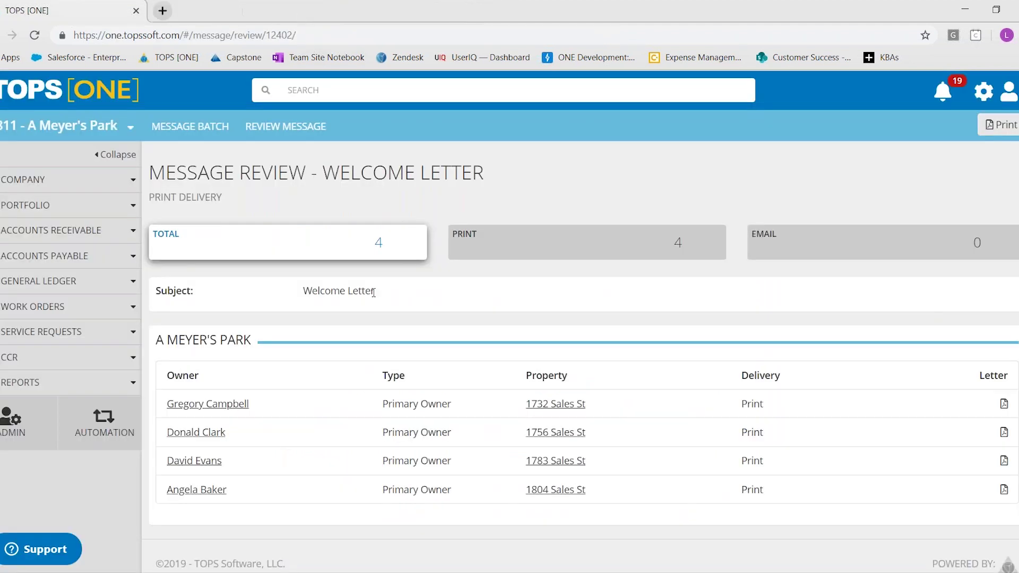